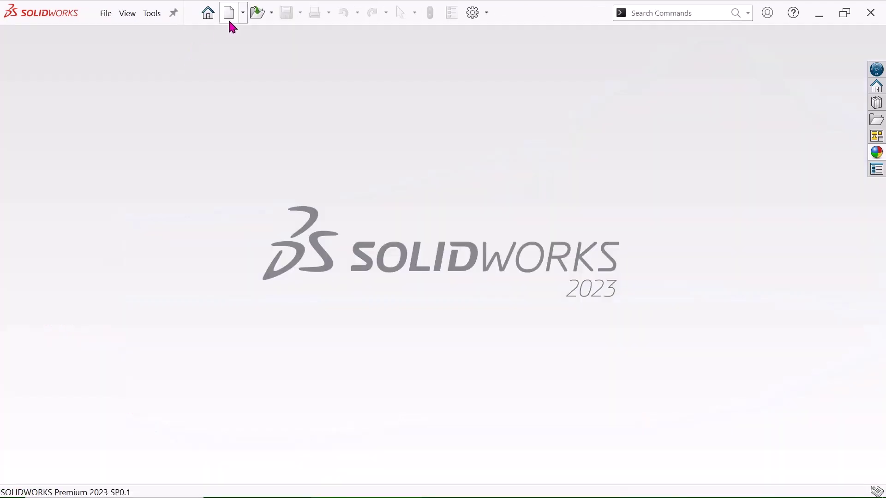
- Create a new assembly document and place the Hydrolic jack base part in it
{"action": "left_click", "coordinate": [227, 13]}
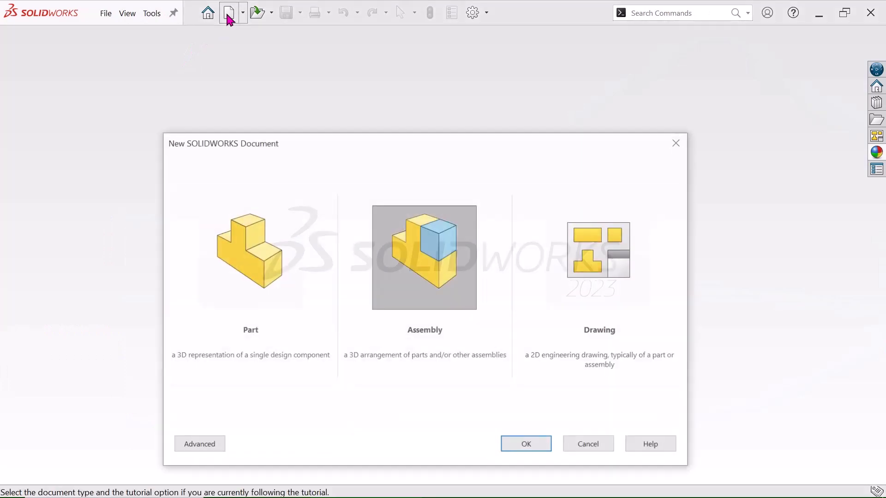
{"action": "left_click", "coordinate": [420, 281]}
{"action": "left_click", "coordinate": [535, 447]}
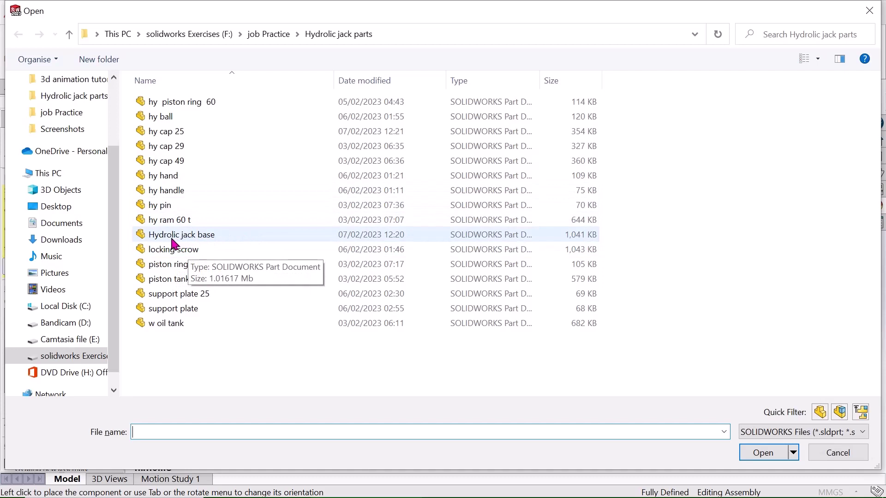
{"action": "left_click", "coordinate": [270, 233]}
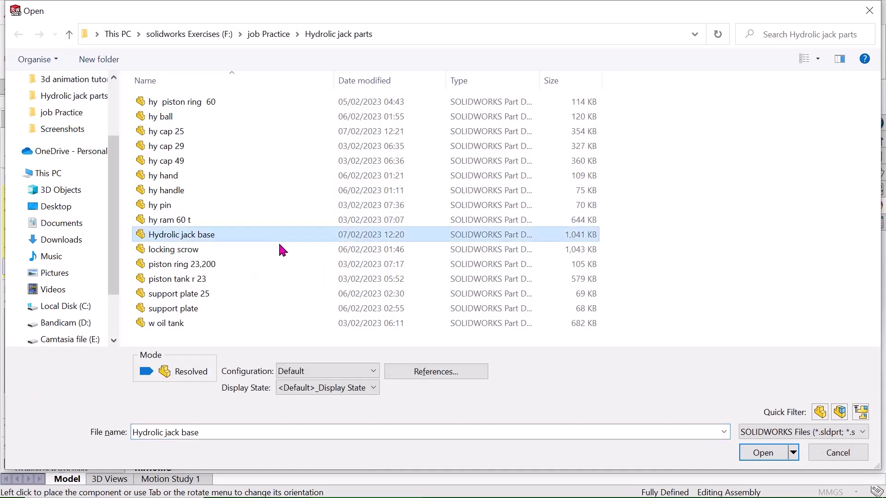
{"action": "left_click", "coordinate": [763, 454]}
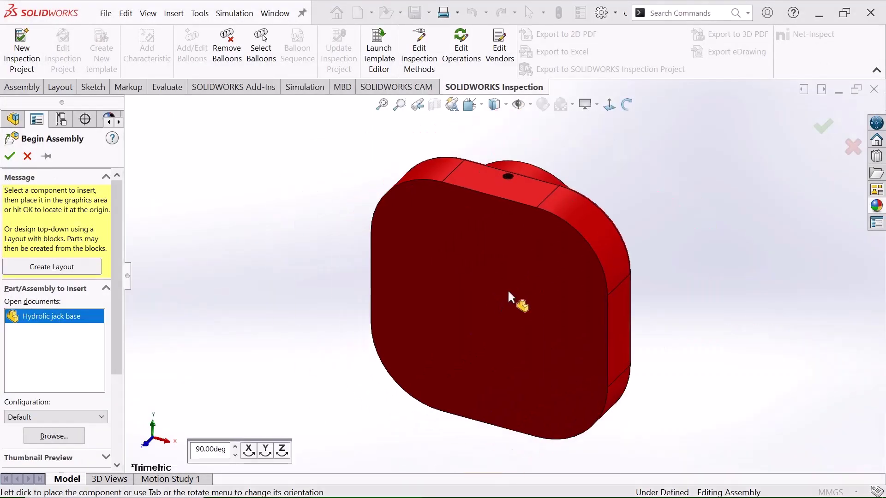
{"action": "left_click", "coordinate": [508, 288]}
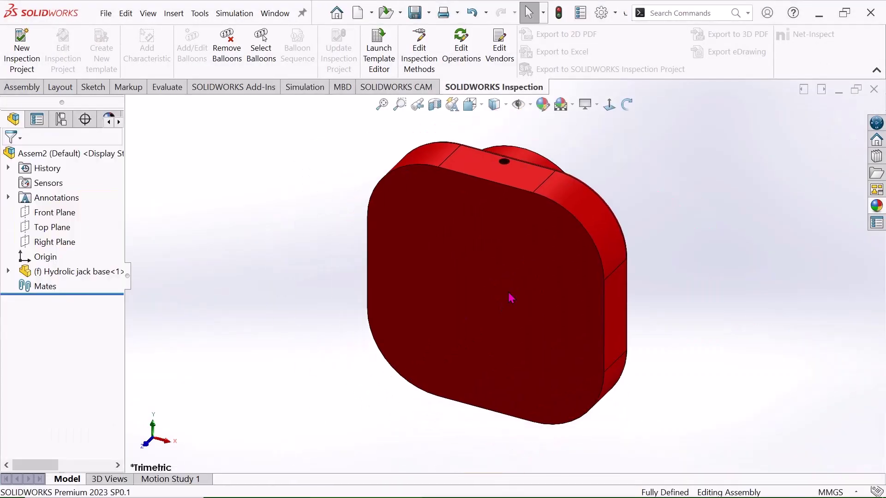
- Float the fixed Hydrolic jack base component so that it can be repositioned
{"action": "left_click", "coordinate": [627, 105]}
{"action": "left_click_drag", "start_coordinate": [624, 189], "coordinate": [482, 180]}
{"action": "right_click", "coordinate": [346, 162]}
{"action": "left_click", "coordinate": [426, 172]}
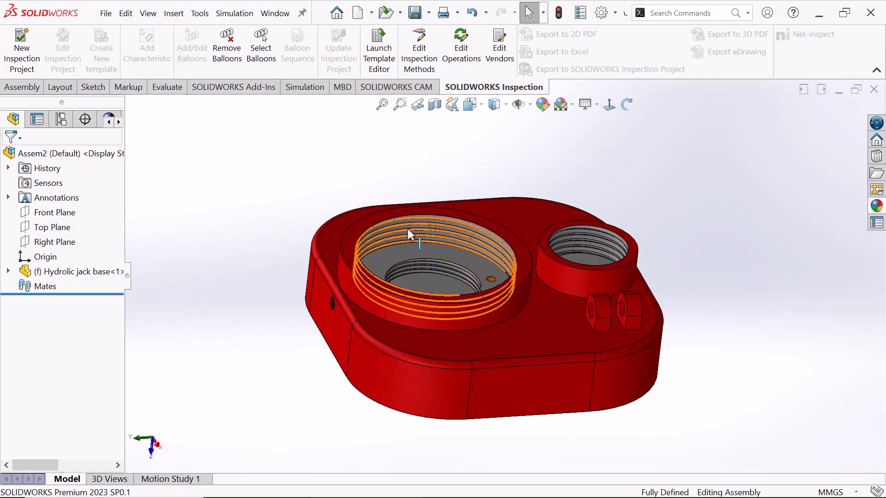
{"action": "left_click", "coordinate": [507, 346]}
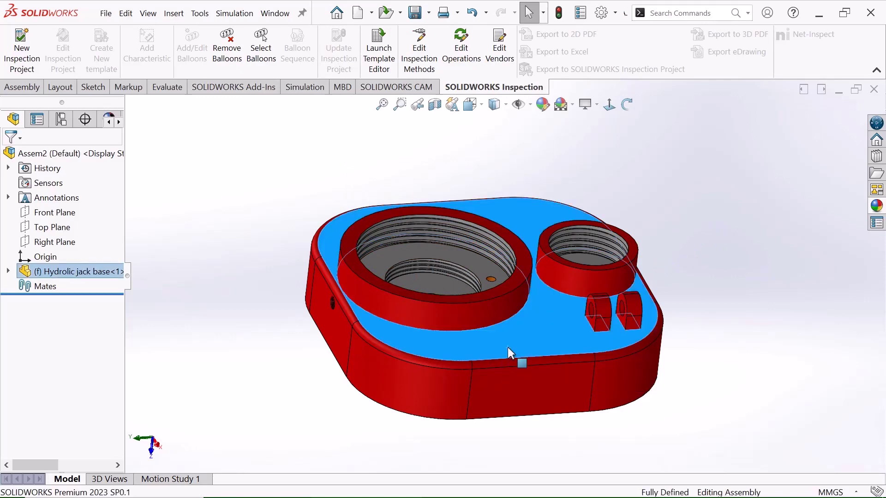
{"action": "right_click", "coordinate": [507, 347]}
{"action": "left_click", "coordinate": [539, 246]}
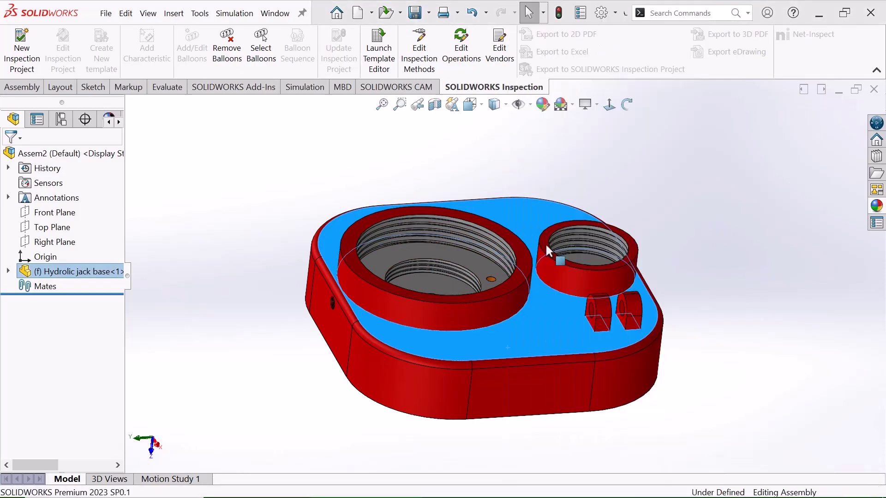
- Show the origins and mate the jack base's origin coincident with the assembly origin, with axes aligned
{"action": "left_click", "coordinate": [532, 105]}
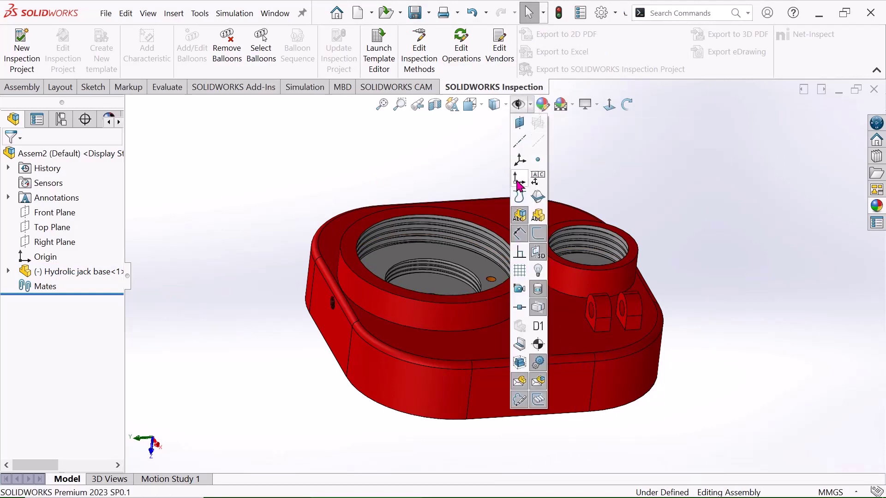
{"action": "left_click", "coordinate": [520, 184]}
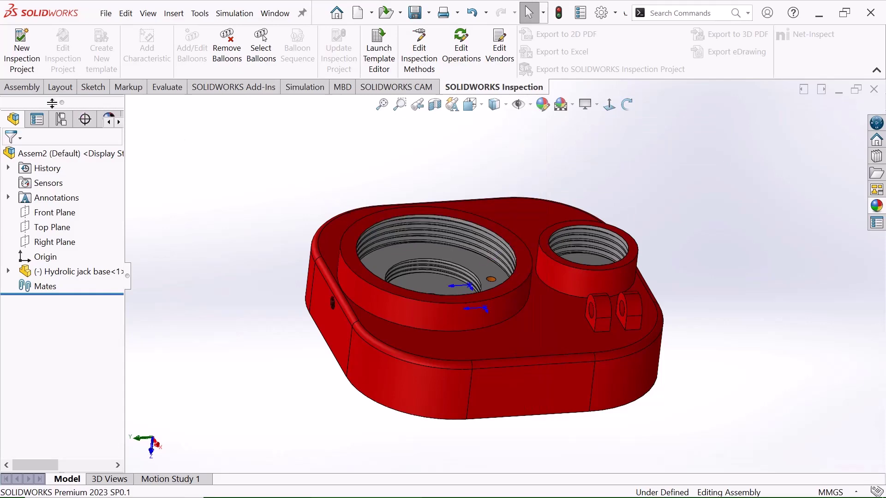
{"action": "left_click", "coordinate": [19, 88]}
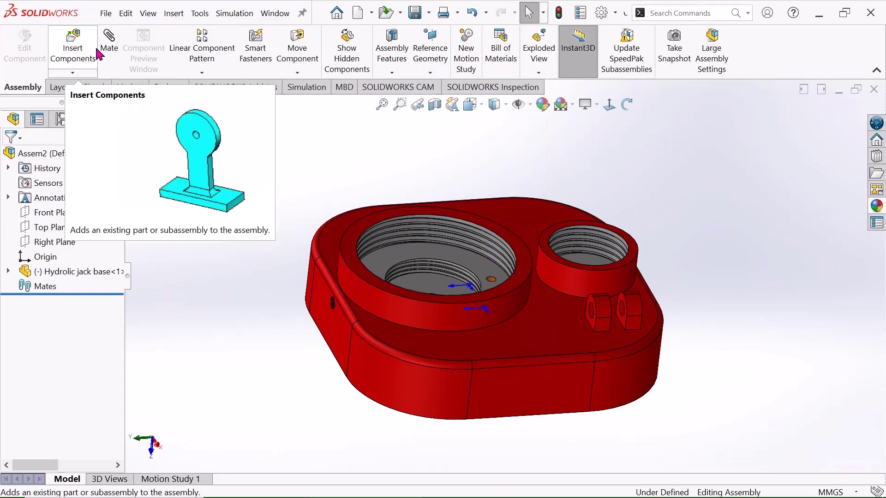
{"action": "left_click", "coordinate": [115, 48]}
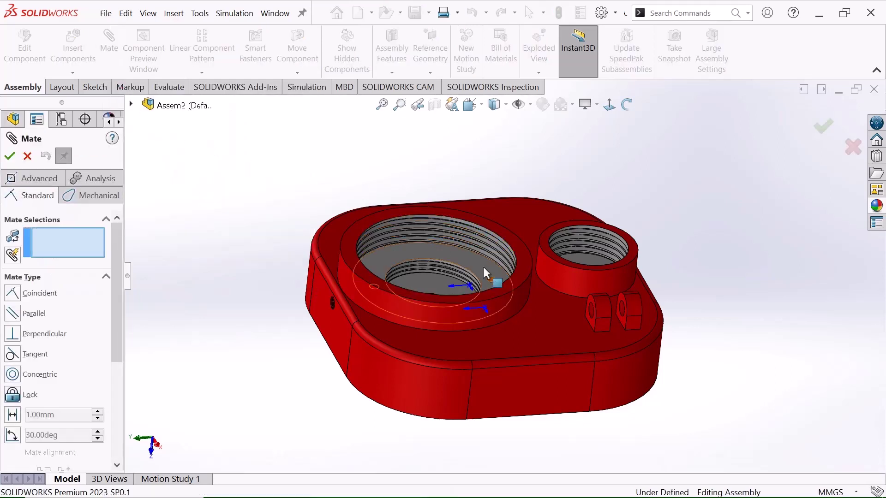
{"action": "left_click", "coordinate": [486, 307]}
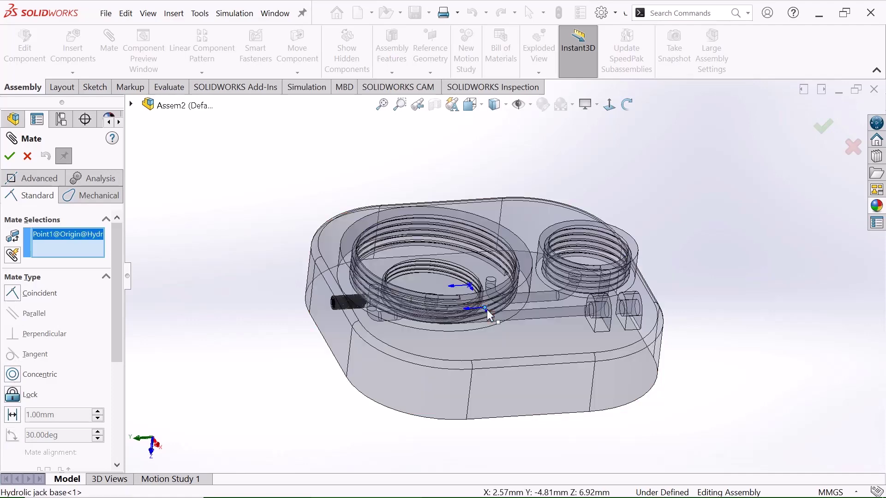
{"action": "left_click", "coordinate": [473, 288]}
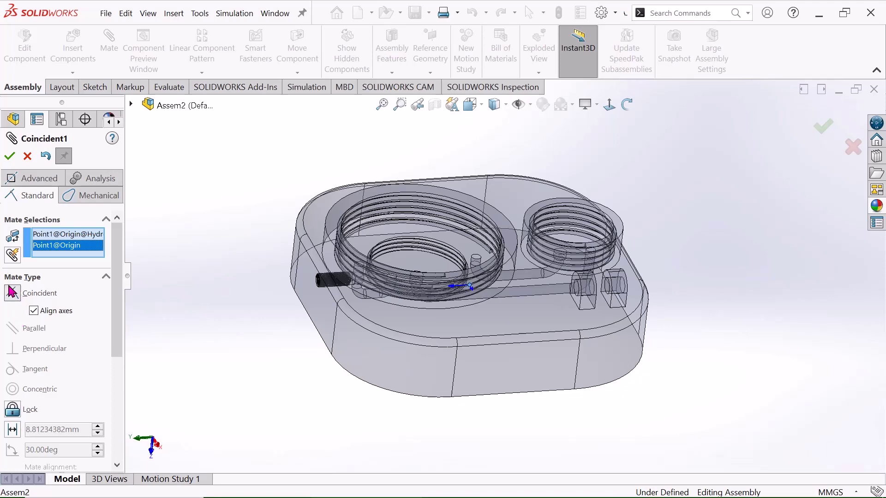
{"action": "left_click", "coordinate": [10, 157]}
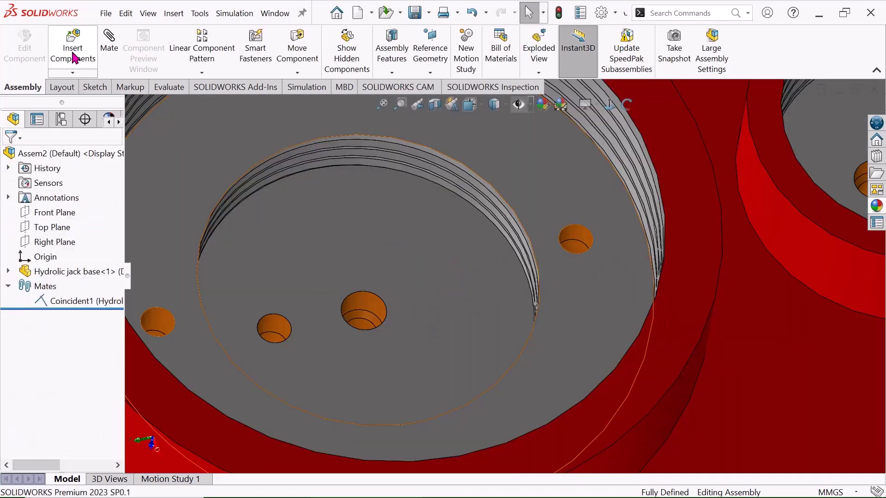
- Insert the hy ball part and place it in open space beside the jack base
{"action": "left_click", "coordinate": [73, 53]}
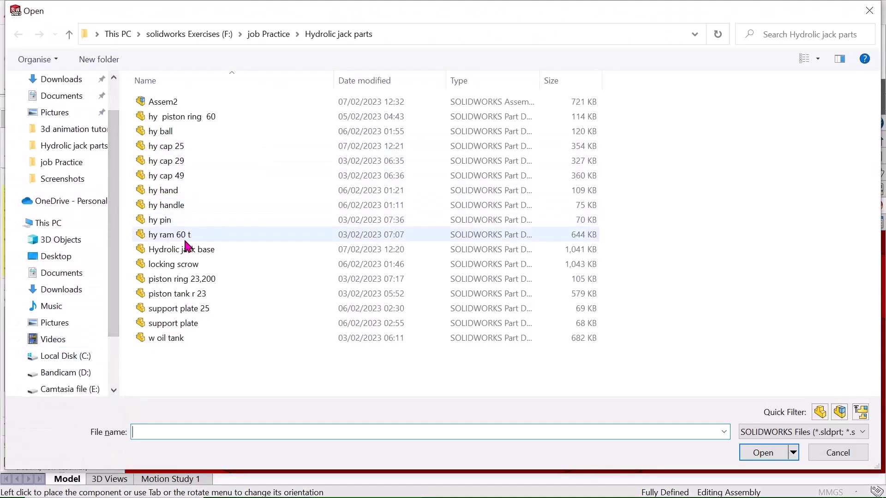
{"action": "left_click", "coordinate": [168, 138]}
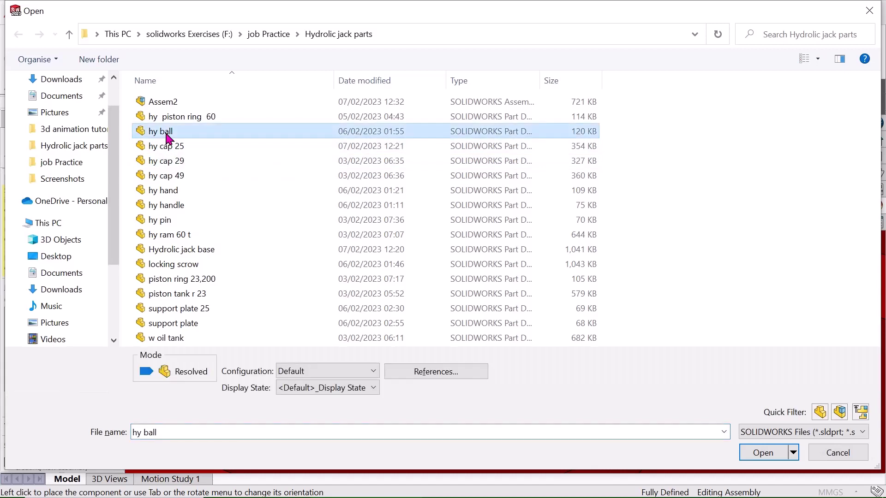
{"action": "left_click", "coordinate": [763, 453]}
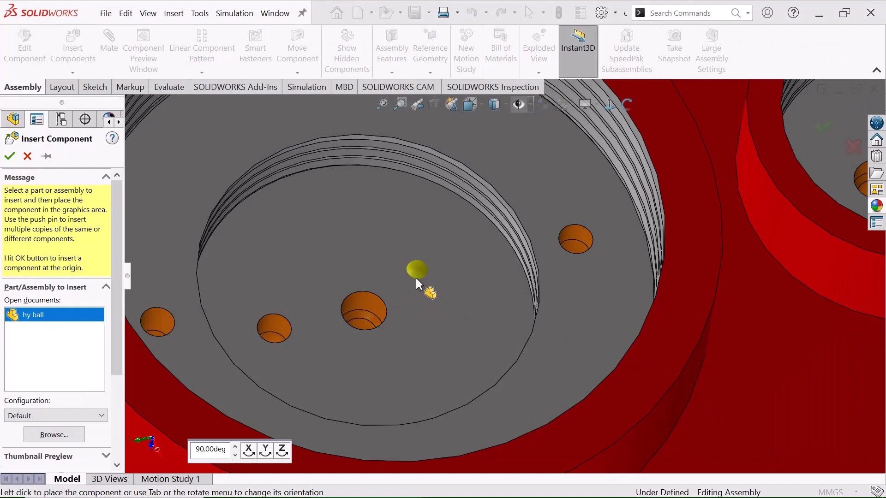
{"action": "scroll", "coordinate": [429, 279], "scroll_direction": "up", "scroll_amount": 8}
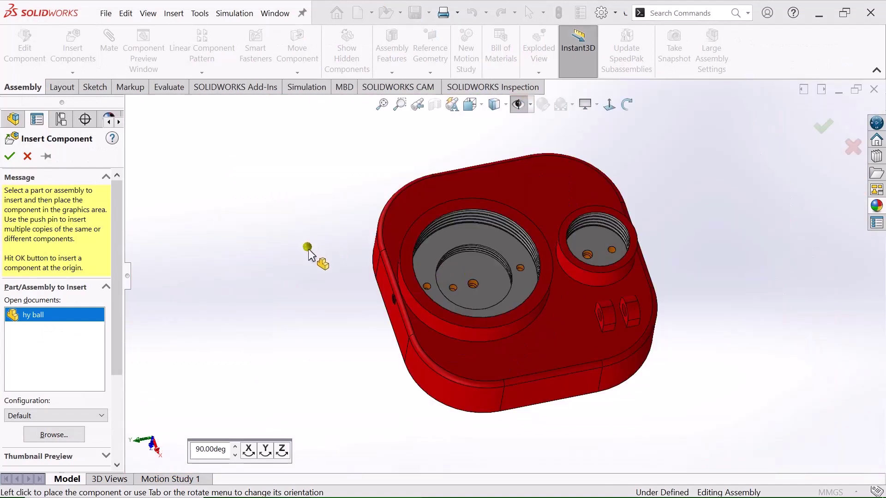
{"action": "left_click", "coordinate": [313, 257]}
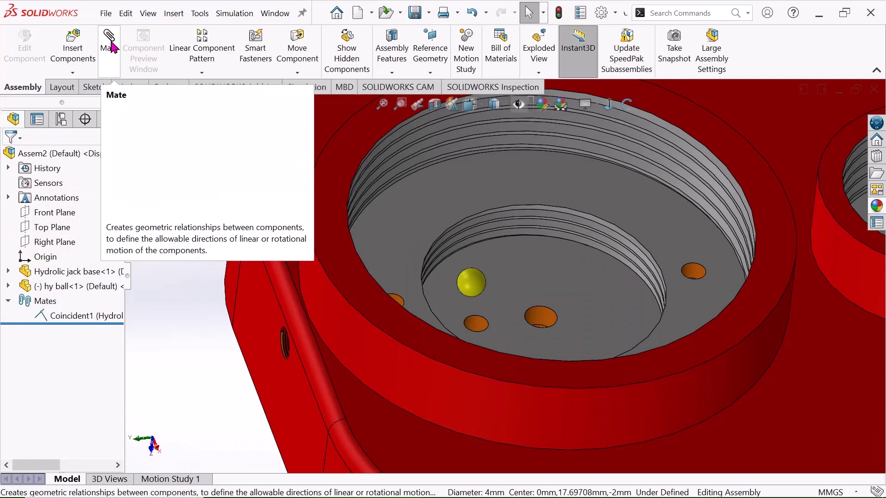
- Add a concentric mate between the ball and the larger hole in the floor of the base's inner recess
{"action": "left_click", "coordinate": [109, 44]}
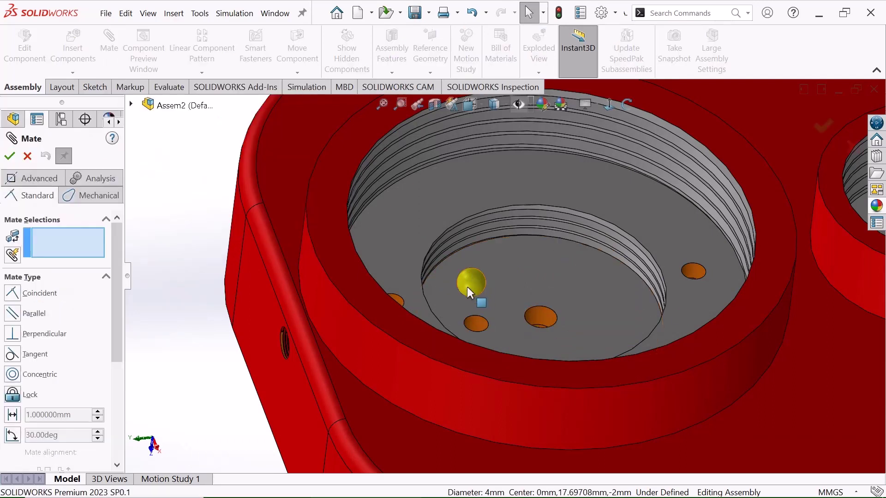
{"action": "left_click", "coordinate": [480, 283]}
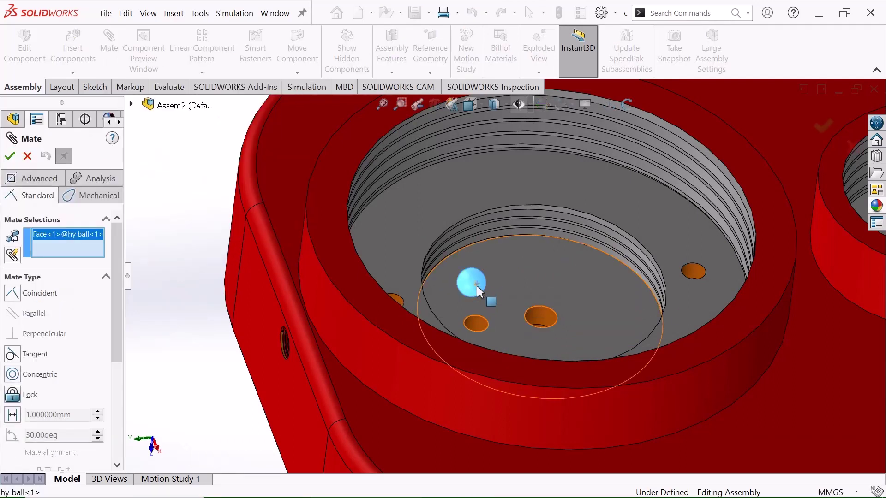
{"action": "left_click", "coordinate": [539, 316]}
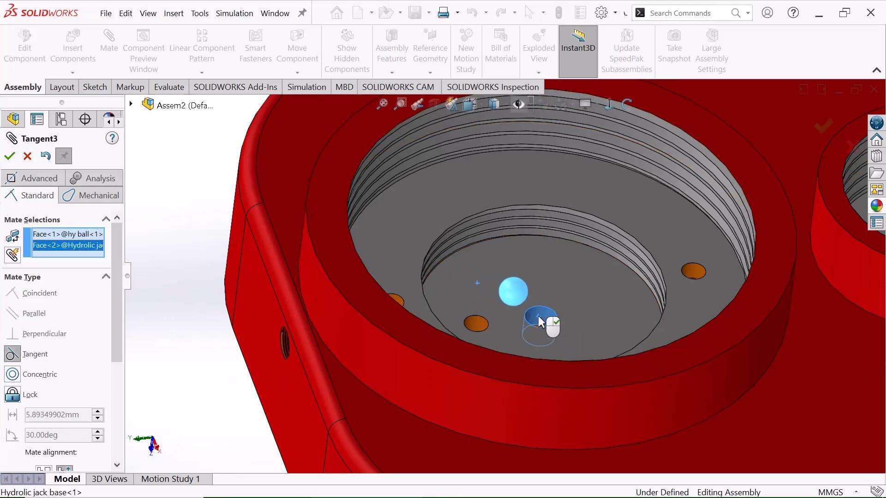
{"action": "left_click", "coordinate": [14, 377]}
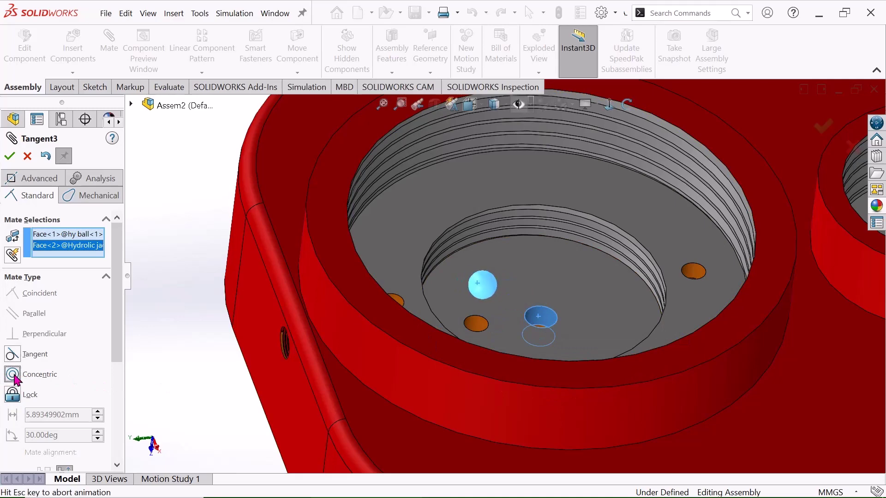
{"action": "left_click", "coordinate": [10, 157]}
- Slide the mated ball down into its hole in the base and finish mating
{"action": "scroll", "coordinate": [614, 271], "scroll_direction": "down", "scroll_amount": 5}
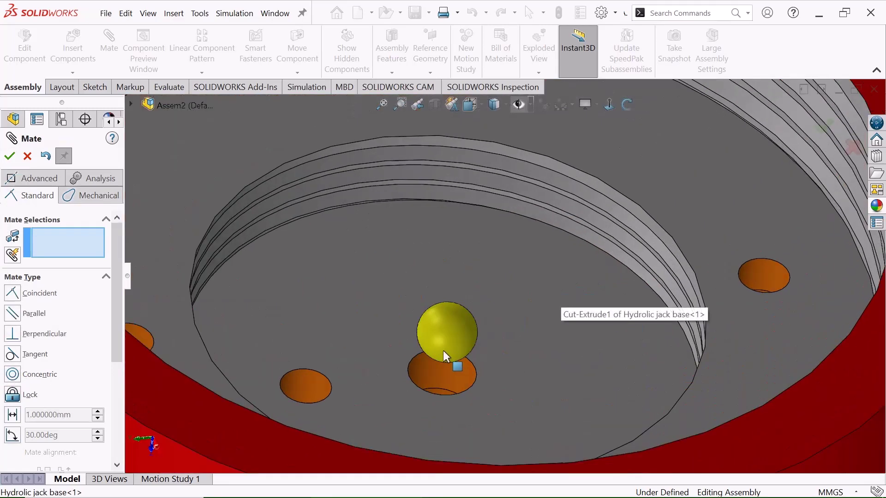
{"action": "left_click_drag", "start_coordinate": [448, 349], "coordinate": [442, 408]}
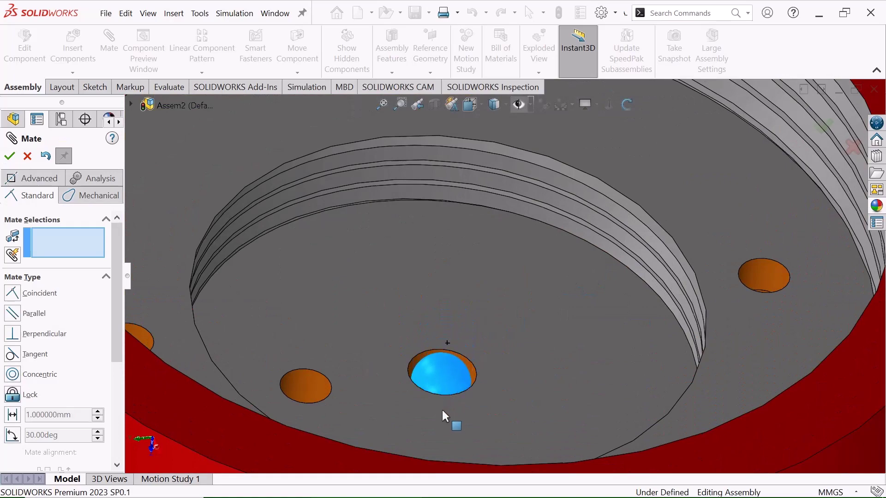
{"action": "scroll", "coordinate": [594, 311], "scroll_direction": "up", "scroll_amount": 5}
{"action": "scroll", "coordinate": [731, 231], "scroll_direction": "down", "scroll_amount": 6}
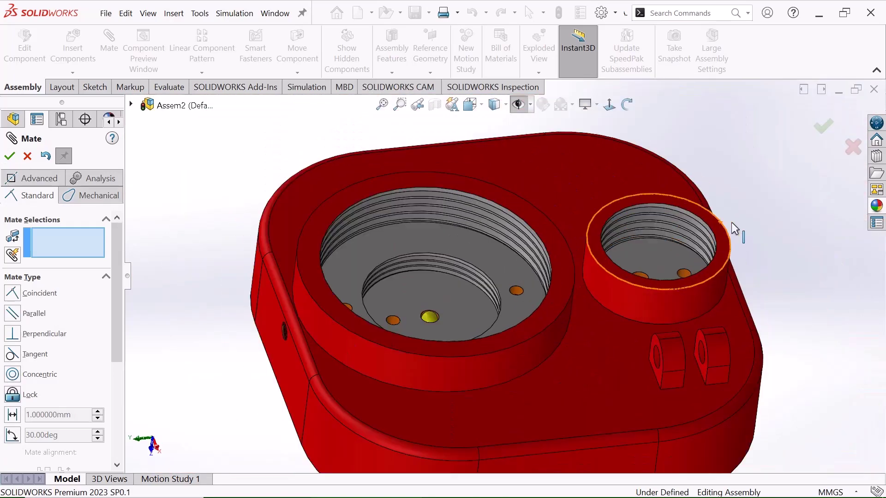
{"action": "scroll", "coordinate": [592, 332], "scroll_direction": "up", "scroll_amount": 3}
{"action": "left_click", "coordinate": [626, 104]}
{"action": "left_click_drag", "start_coordinate": [624, 175], "coordinate": [673, 174]}
{"action": "right_click", "coordinate": [672, 166]}
{"action": "left_click", "coordinate": [728, 229]}
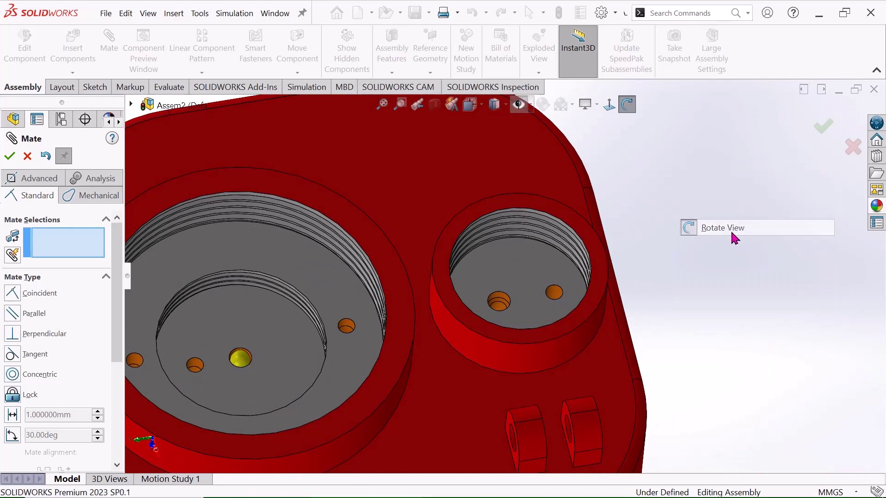
{"action": "left_click", "coordinate": [9, 155]}
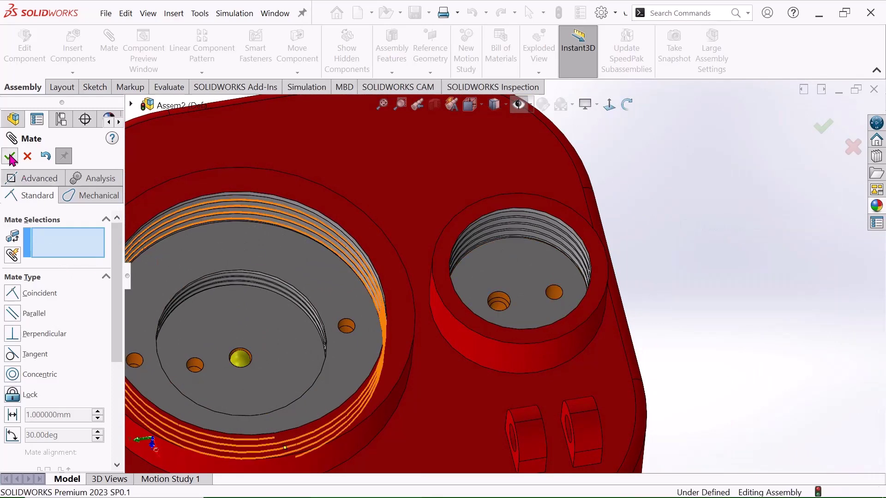
- Insert a second hy ball in open space beside the base's small threaded bore
{"action": "left_click", "coordinate": [73, 51]}
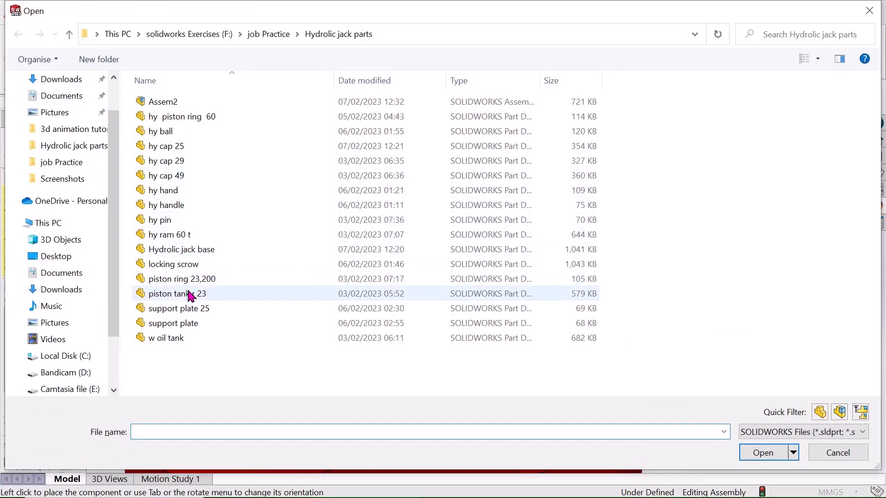
{"action": "left_click", "coordinate": [175, 133]}
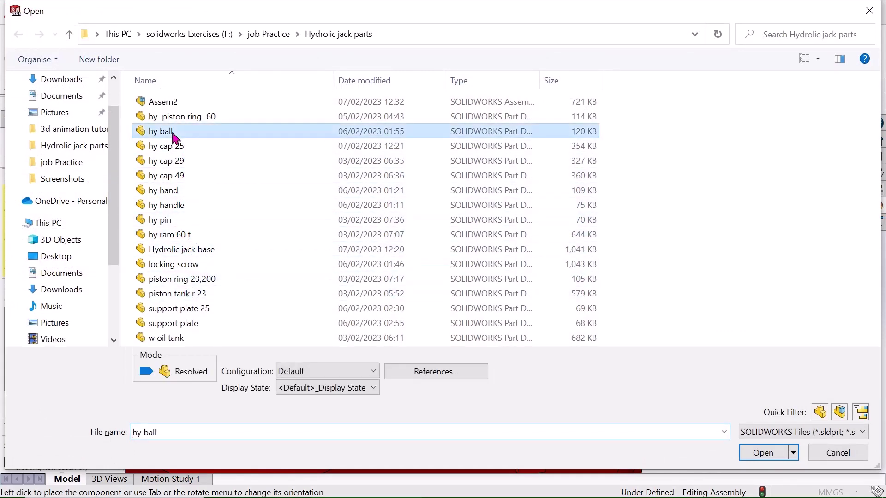
{"action": "left_click", "coordinate": [763, 453]}
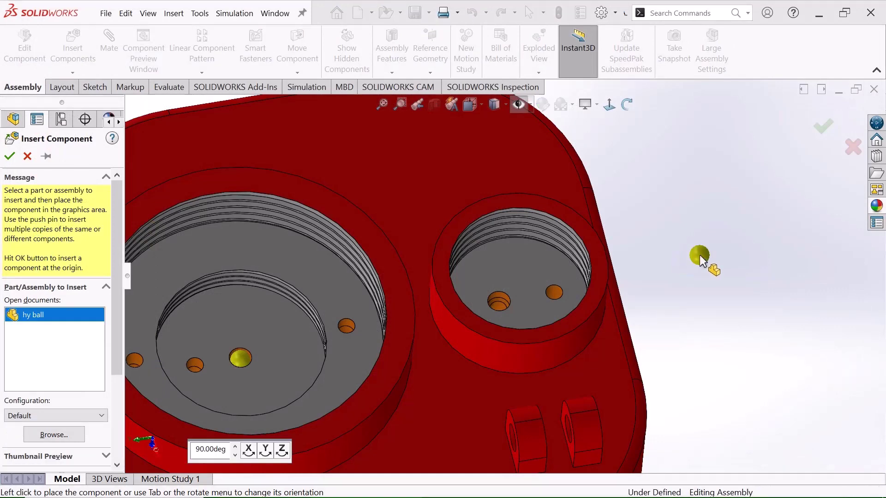
{"action": "left_click", "coordinate": [700, 254]}
- Move the second ball closer to the small threaded bore of the base
{"action": "scroll", "coordinate": [529, 295], "scroll_direction": "down", "scroll_amount": 3}
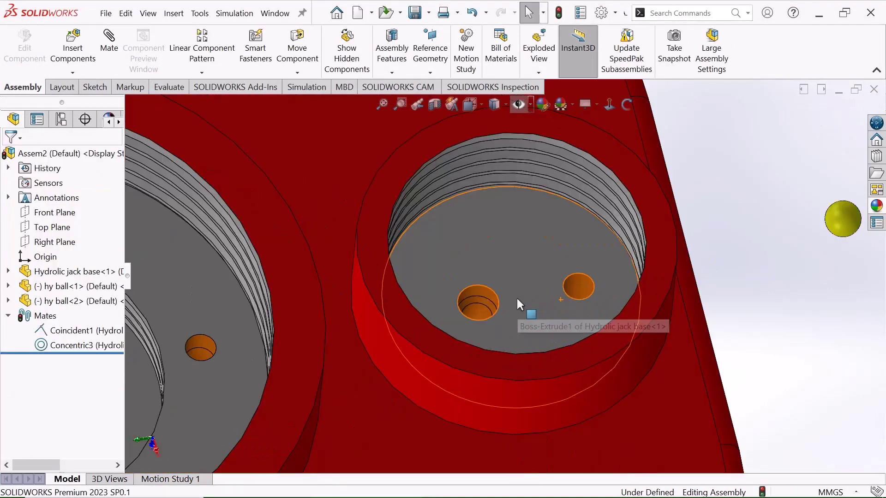
{"action": "scroll", "coordinate": [824, 243], "scroll_direction": "down", "scroll_amount": 2}
{"action": "left_click_drag", "start_coordinate": [815, 225], "coordinate": [704, 286]}
{"action": "left_click", "coordinate": [723, 248]}
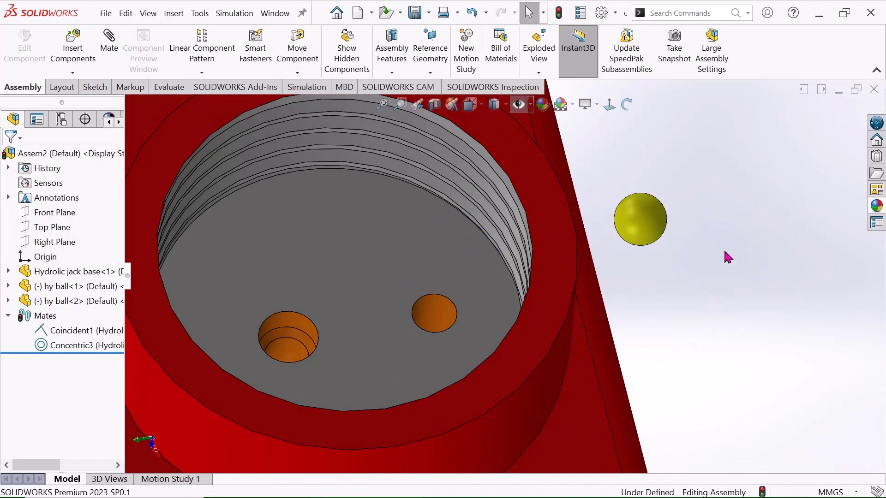
{"action": "scroll", "coordinate": [723, 248], "scroll_direction": "up", "scroll_amount": 4}
{"action": "left_click", "coordinate": [626, 105]}
{"action": "left_click_drag", "start_coordinate": [609, 252], "coordinate": [613, 200]}
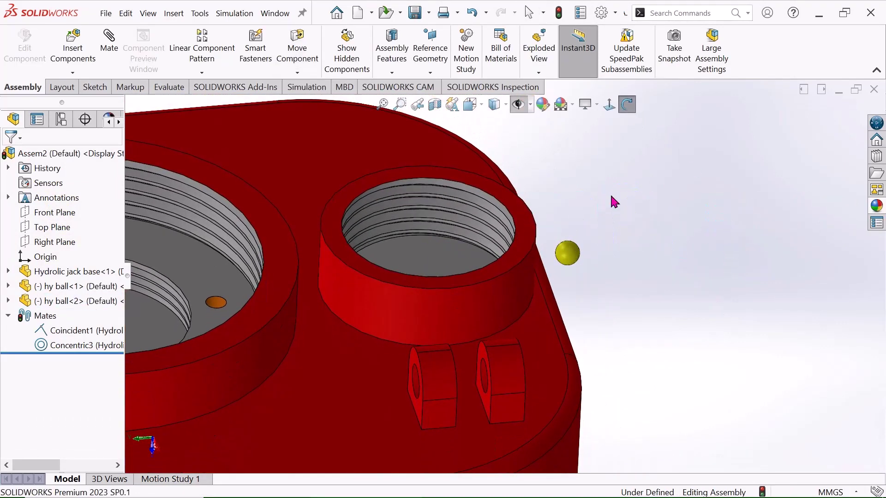
- Move the second ball inside the rim of the base's small threaded bore
{"action": "right_click", "coordinate": [613, 187]}
{"action": "left_click", "coordinate": [634, 195]}
{"action": "left_click_drag", "start_coordinate": [573, 252], "coordinate": [451, 223]}
{"action": "left_click", "coordinate": [631, 178]}
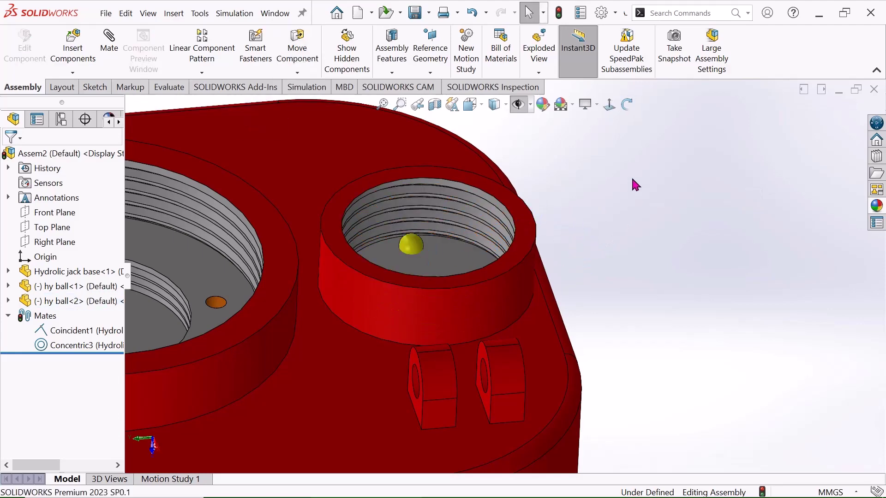
- Add a concentric mate between the second ball and the hole in the floor of the small threaded bore
{"action": "scroll", "coordinate": [632, 175], "scroll_direction": "up", "scroll_amount": 2}
{"action": "left_click", "coordinate": [631, 106]}
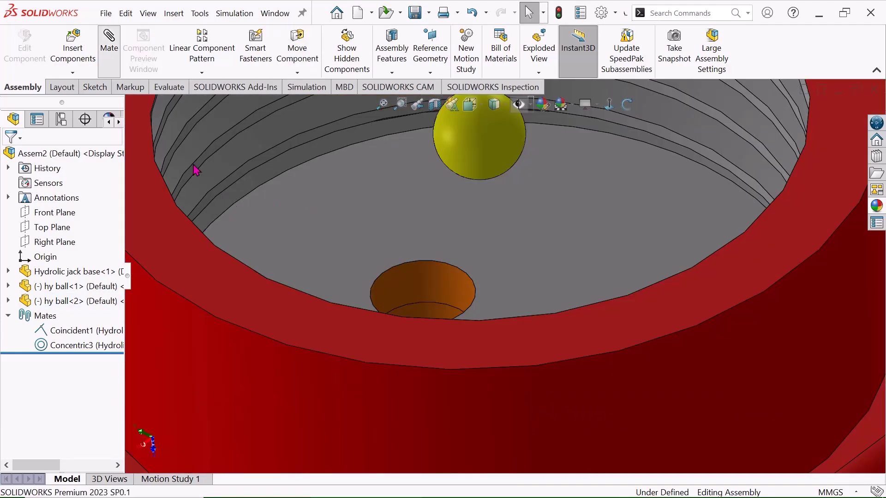
{"action": "left_click", "coordinate": [109, 46]}
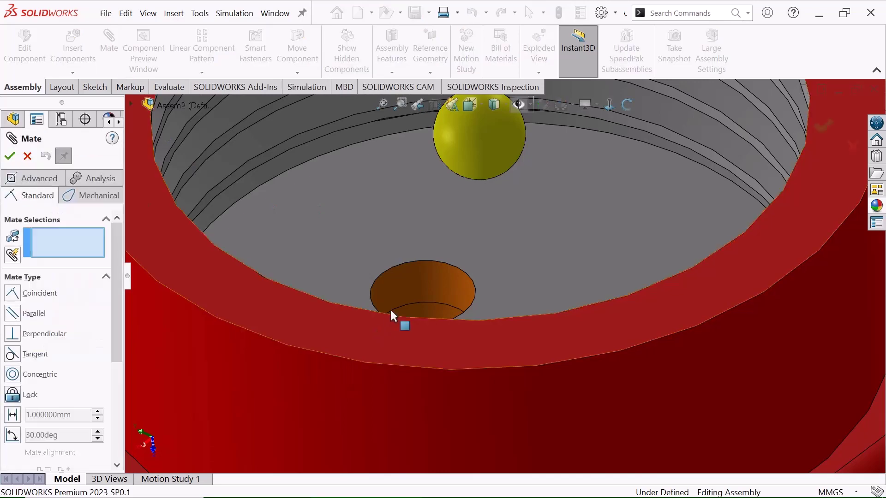
{"action": "left_click", "coordinate": [416, 270]}
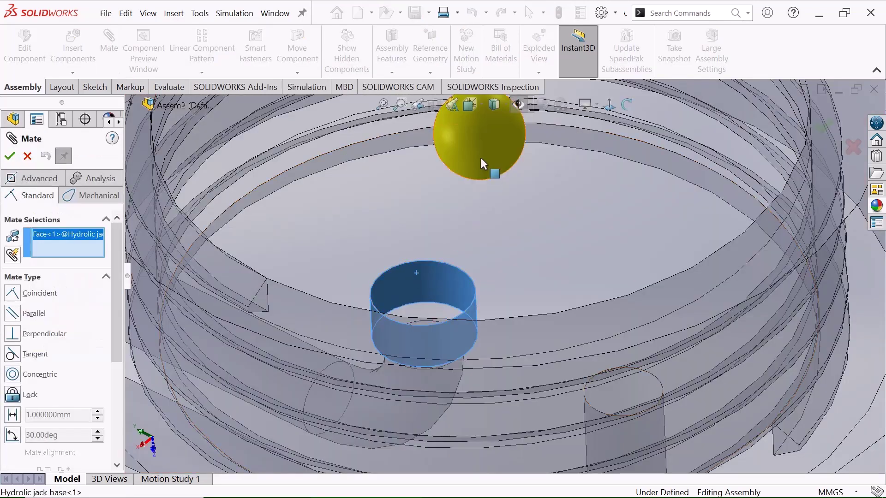
{"action": "left_click", "coordinate": [481, 157]}
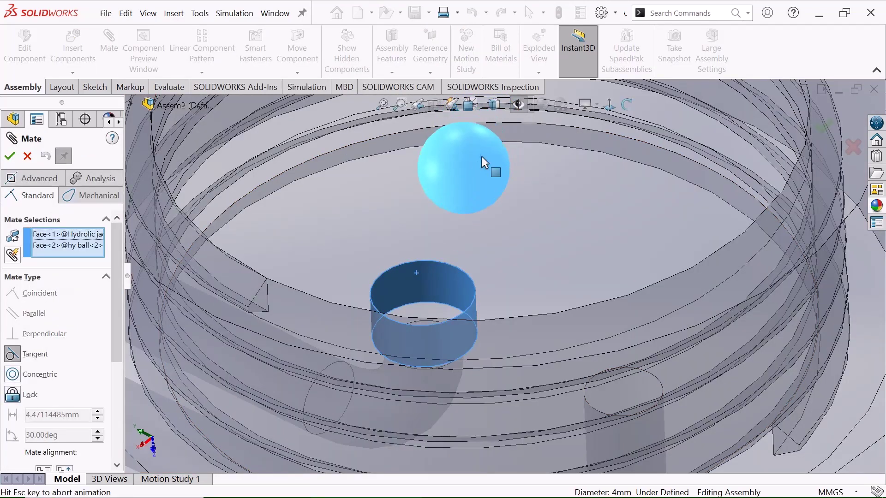
{"action": "left_click", "coordinate": [14, 379]}
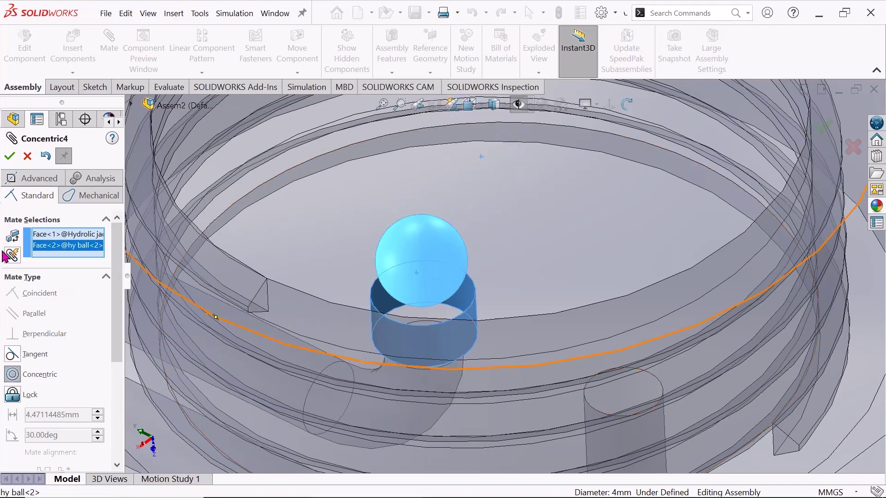
{"action": "left_click", "coordinate": [10, 156]}
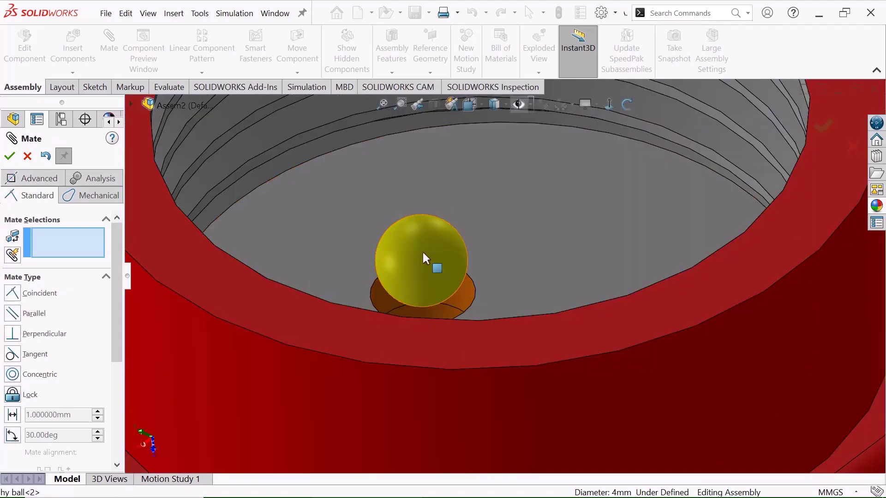
- Slide the second ball down into its hole in the small bore and finish mating
{"action": "left_click", "coordinate": [422, 277]}
{"action": "left_click_drag", "start_coordinate": [422, 282], "coordinate": [431, 353]}
{"action": "scroll", "coordinate": [539, 300], "scroll_direction": "up", "scroll_amount": 10}
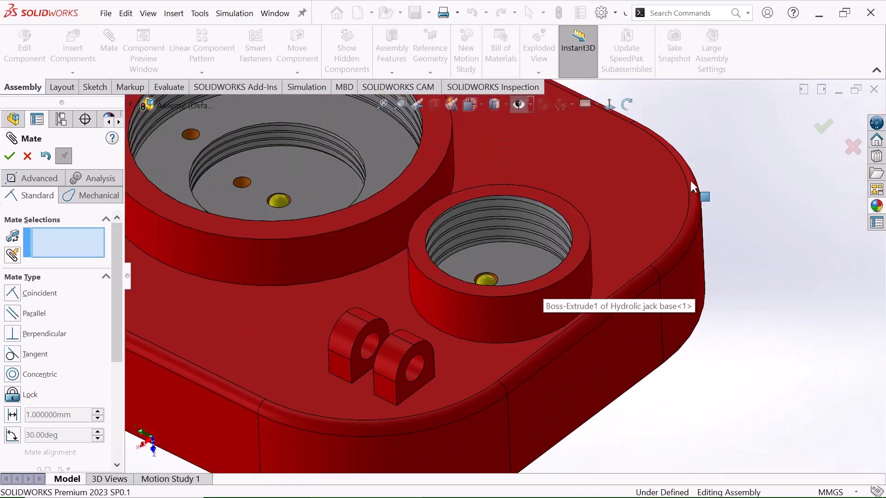
{"action": "scroll", "coordinate": [691, 181], "scroll_direction": "up", "scroll_amount": 3}
{"action": "left_click", "coordinate": [626, 104]}
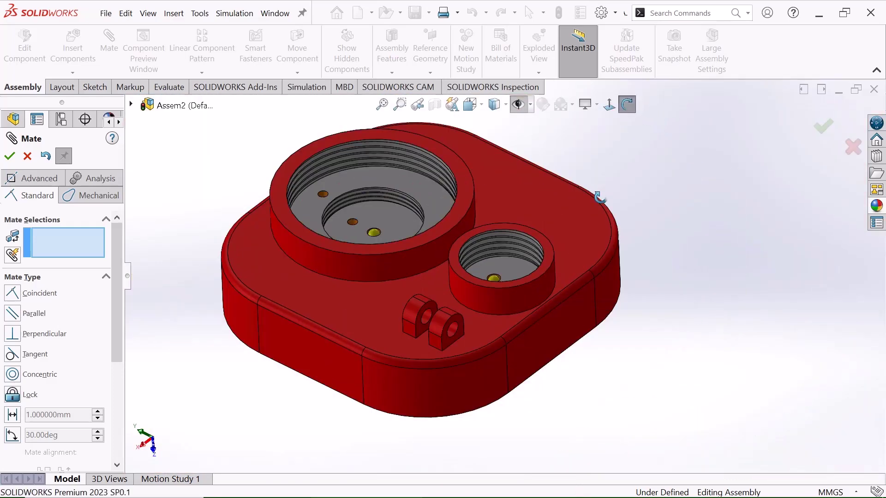
{"action": "left_click_drag", "start_coordinate": [624, 133], "coordinate": [622, 207]}
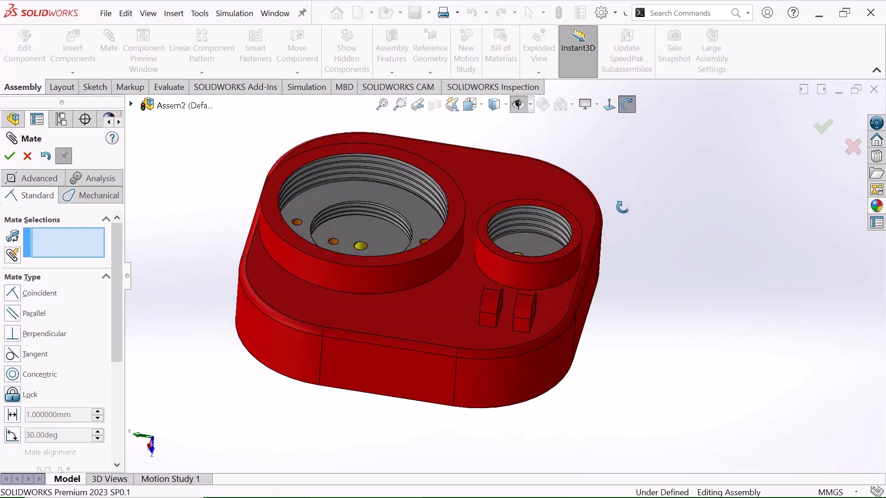
{"action": "right_click", "coordinate": [617, 150]}
{"action": "left_click", "coordinate": [656, 210]}
{"action": "scroll", "coordinate": [587, 204], "scroll_direction": "down", "scroll_amount": 3}
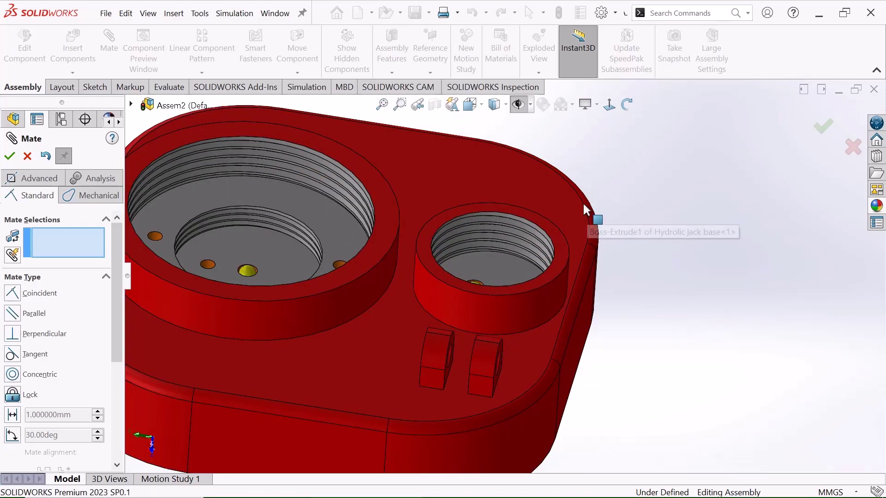
{"action": "scroll", "coordinate": [584, 204], "scroll_direction": "up", "scroll_amount": 3}
{"action": "left_click", "coordinate": [9, 157]}
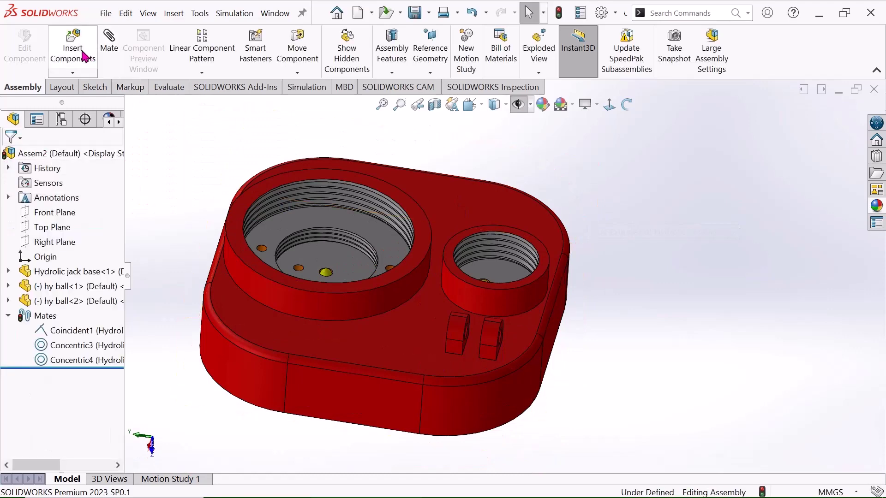
- Insert the support plate part and place it in open space beside the base
{"action": "left_click", "coordinate": [73, 54]}
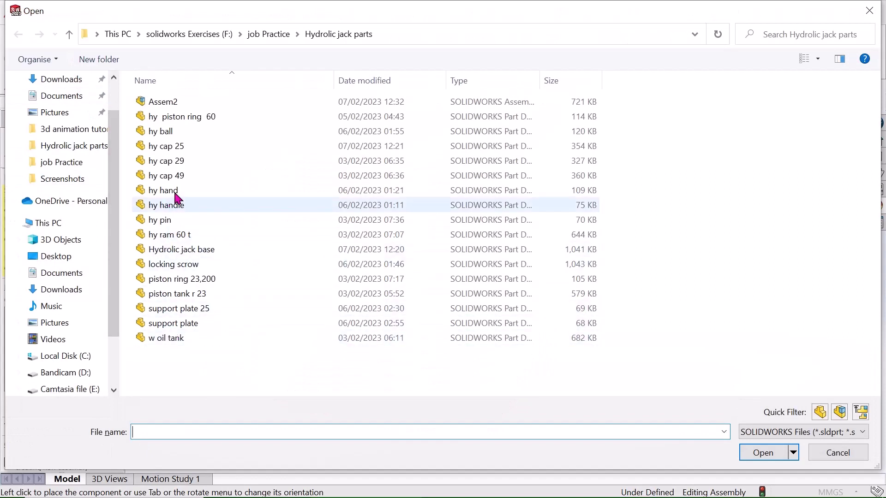
{"action": "left_click", "coordinate": [174, 323]}
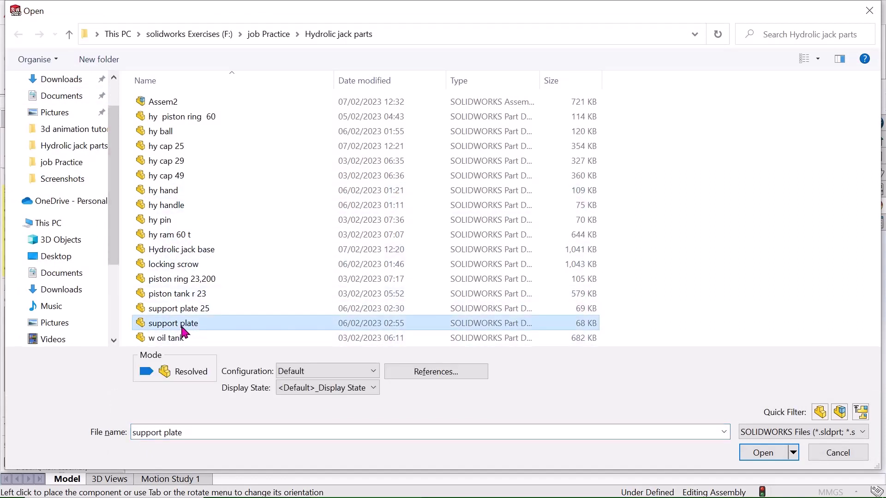
{"action": "left_click", "coordinate": [760, 455]}
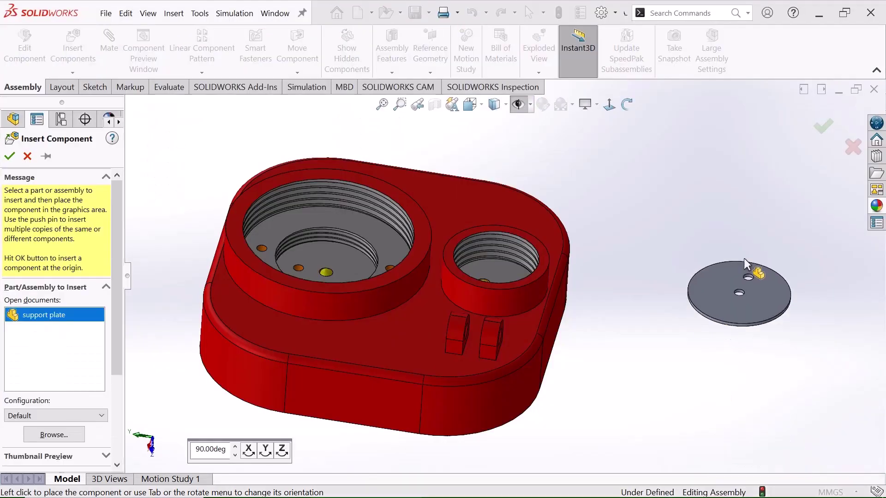
{"action": "left_click", "coordinate": [744, 251]}
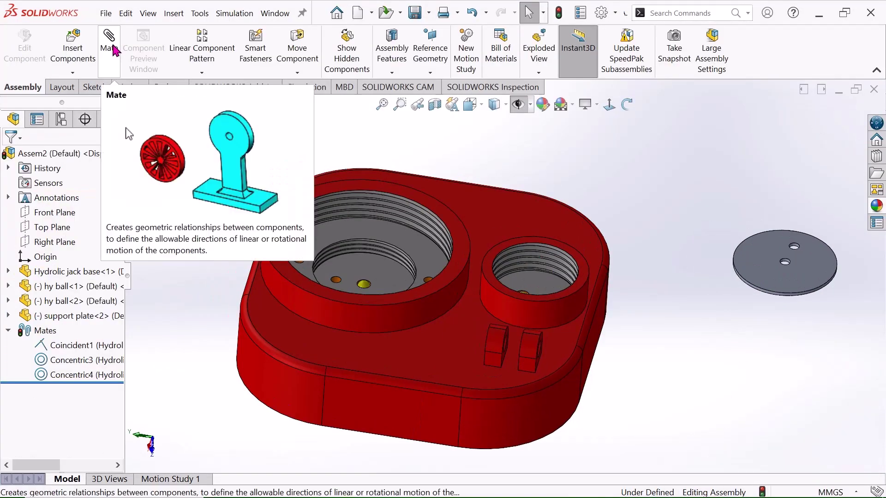
- Add a concentric mate between the support plate's outer circular edge and the rim of the base's inner recess
{"action": "left_click", "coordinate": [111, 46]}
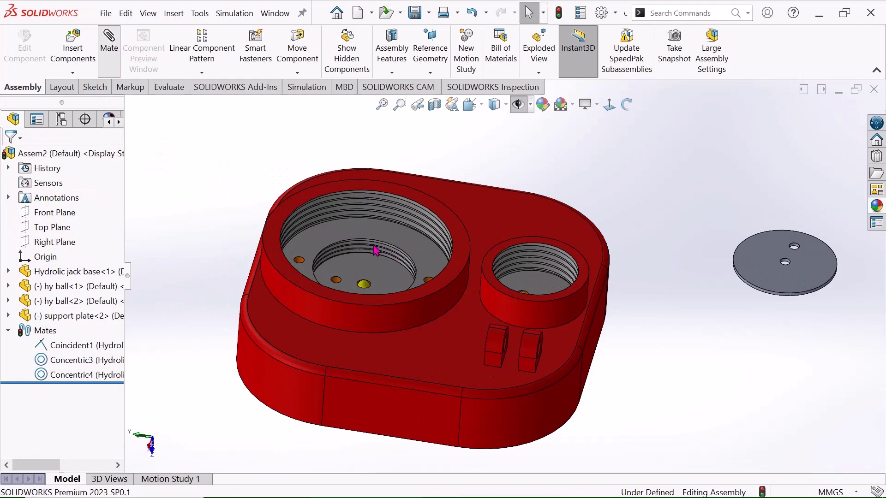
{"action": "left_click", "coordinate": [349, 240]}
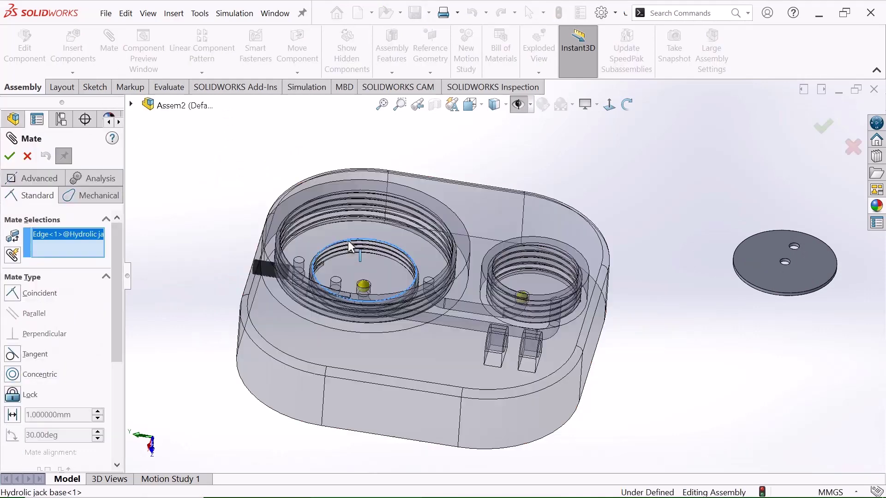
{"action": "left_click", "coordinate": [756, 232]}
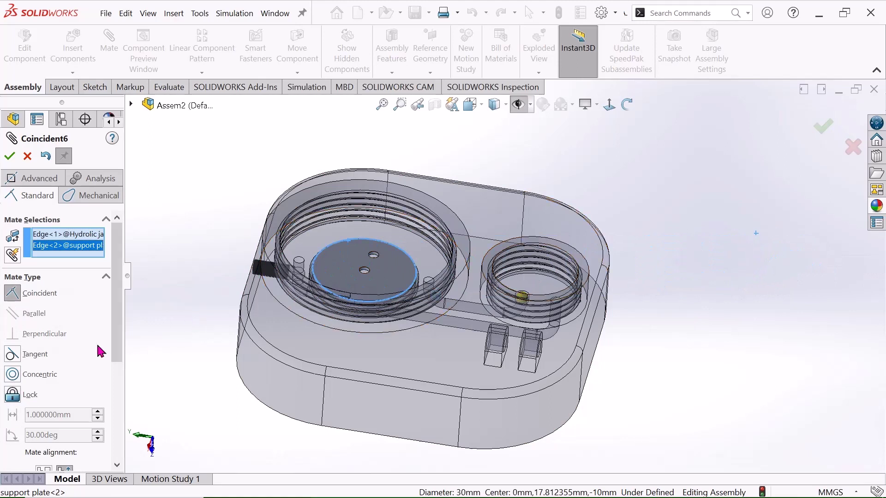
{"action": "left_click", "coordinate": [13, 376]}
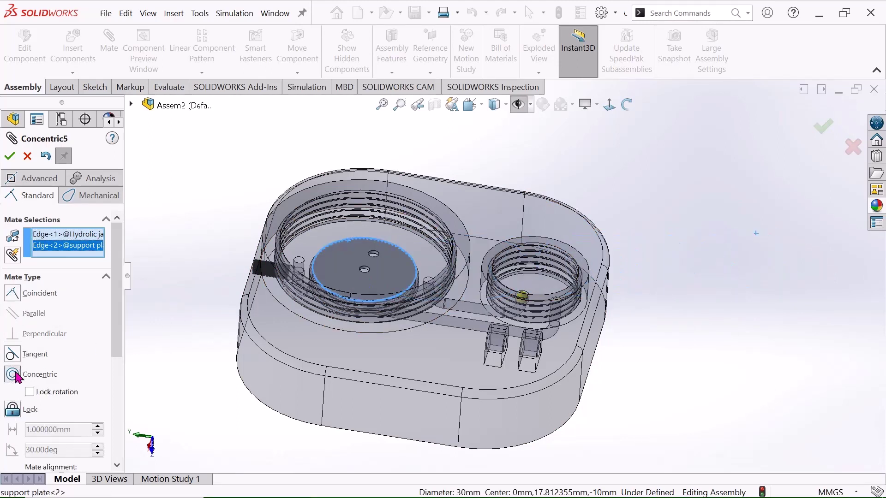
{"action": "left_click", "coordinate": [9, 157]}
{"action": "scroll", "coordinate": [396, 270], "scroll_direction": "down", "scroll_amount": 3}
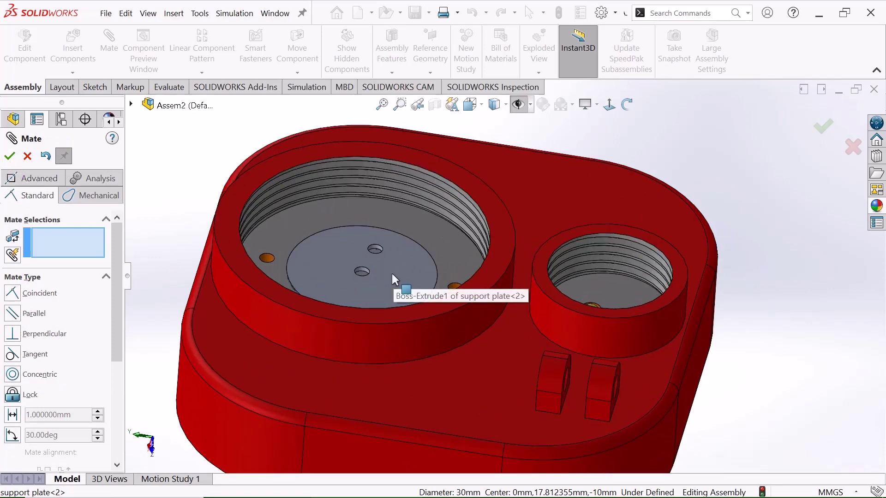
- Lift the support plate clear of the inner recess and mate its underside coincident with the recess floor
{"action": "left_click", "coordinate": [407, 203]}
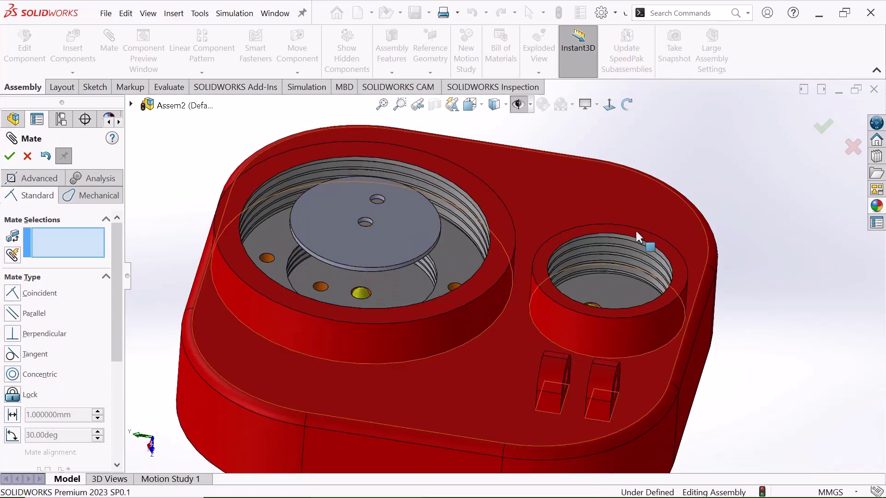
{"action": "scroll", "coordinate": [380, 297], "scroll_direction": "down", "scroll_amount": 2}
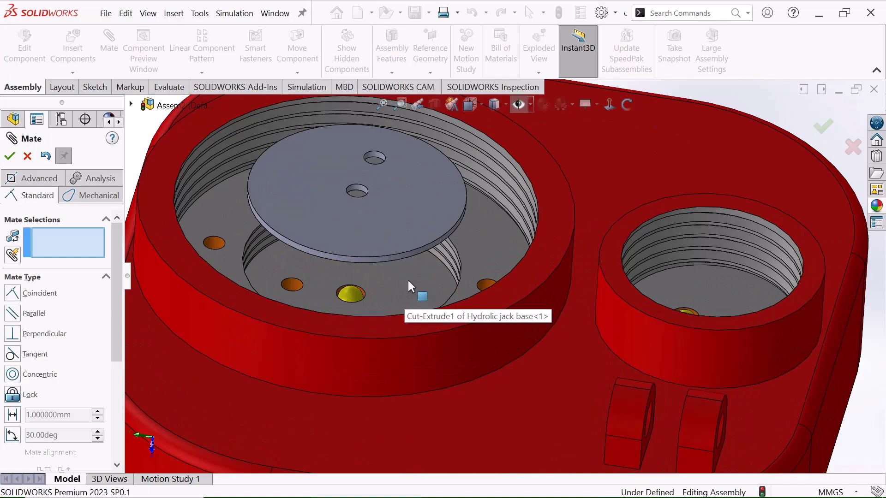
{"action": "left_click", "coordinate": [399, 289]}
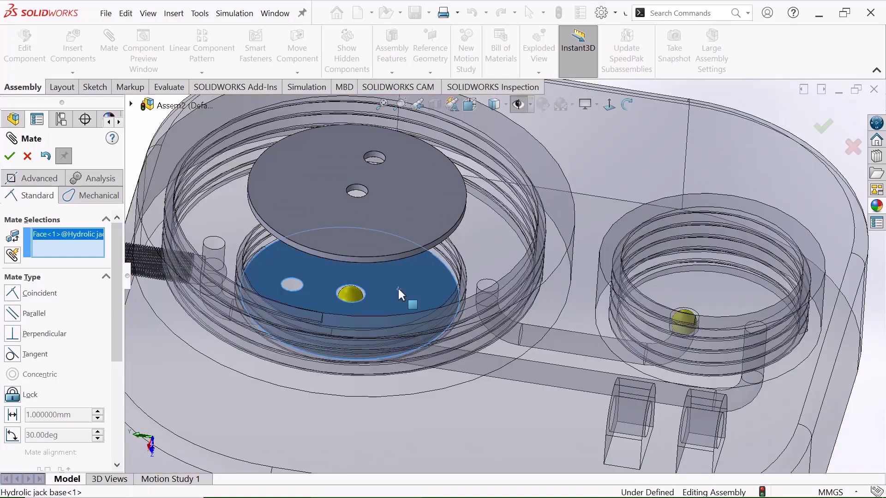
{"action": "mouse_move", "coordinate": [600, 193]}
{"action": "middle_mouse_down"}
{"action": "mouse_move", "coordinate": [631, 115]}
{"action": "mouse_move", "coordinate": [620, 100]}
{"action": "middle_mouse_up"}
{"action": "scroll", "coordinate": [549, 69], "scroll_direction": "down", "scroll_amount": 2}
{"action": "scroll", "coordinate": [496, 155], "scroll_direction": "down", "scroll_amount": 2}
{"action": "middle_click_drag", "start_coordinate": [482, 198], "coordinate": [467, 231]}
{"action": "scroll", "coordinate": [465, 268], "scroll_direction": "down", "scroll_amount": 4}
{"action": "left_click", "coordinate": [630, 107]}
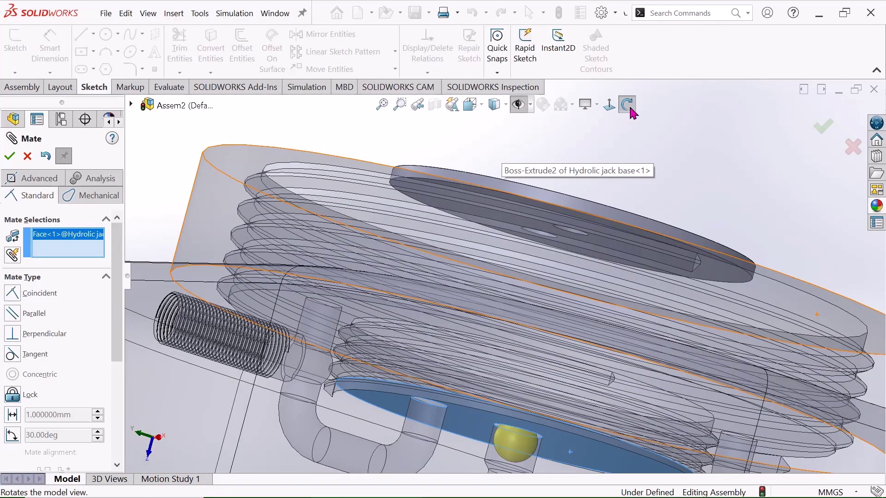
{"action": "scroll", "coordinate": [505, 299], "scroll_direction": "down", "scroll_amount": 4}
{"action": "scroll", "coordinate": [694, 160], "scroll_direction": "up", "scroll_amount": 5}
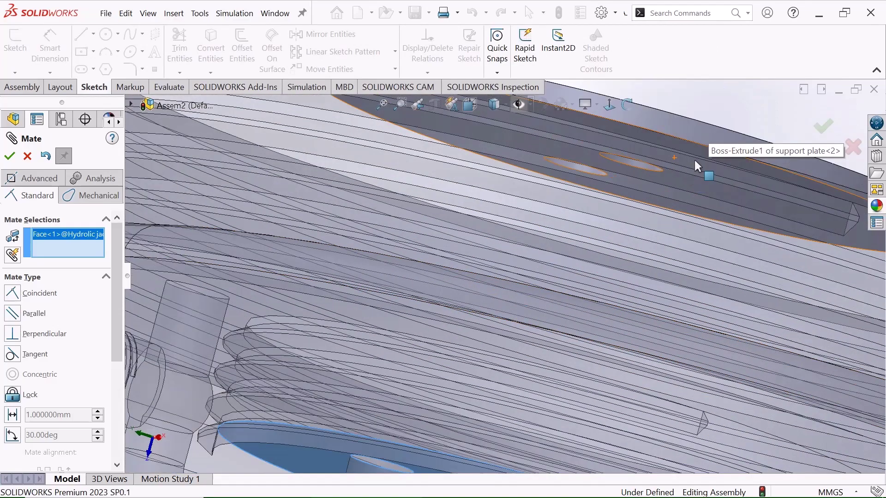
{"action": "left_click", "coordinate": [635, 187]}
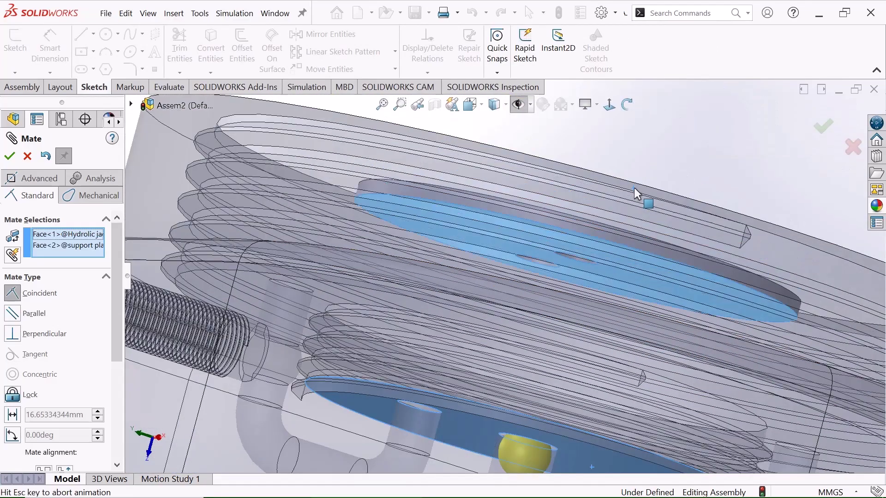
{"action": "left_click", "coordinate": [633, 108]}
{"action": "left_click_drag", "start_coordinate": [594, 206], "coordinate": [549, 226]}
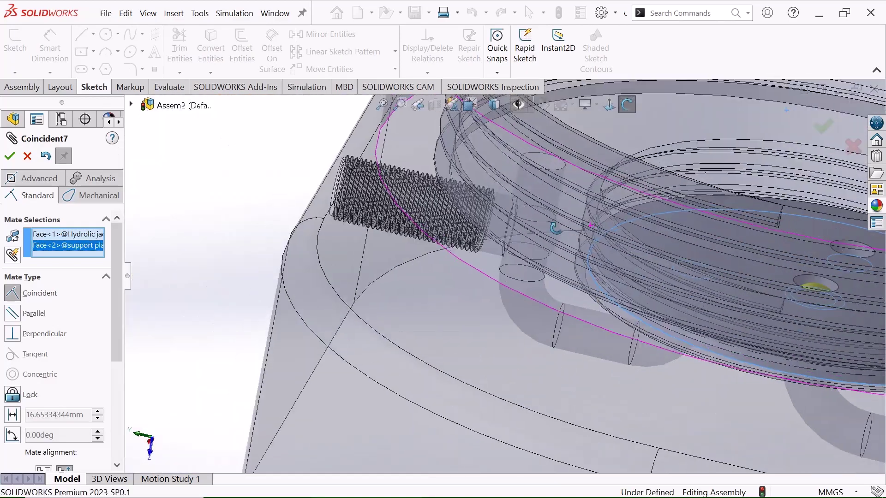
{"action": "scroll", "coordinate": [633, 223], "scroll_direction": "up", "scroll_amount": 6}
{"action": "left_click_drag", "start_coordinate": [632, 225], "coordinate": [528, 346]}
{"action": "scroll", "coordinate": [605, 314], "scroll_direction": "down", "scroll_amount": 5}
{"action": "left_click", "coordinate": [10, 156]}
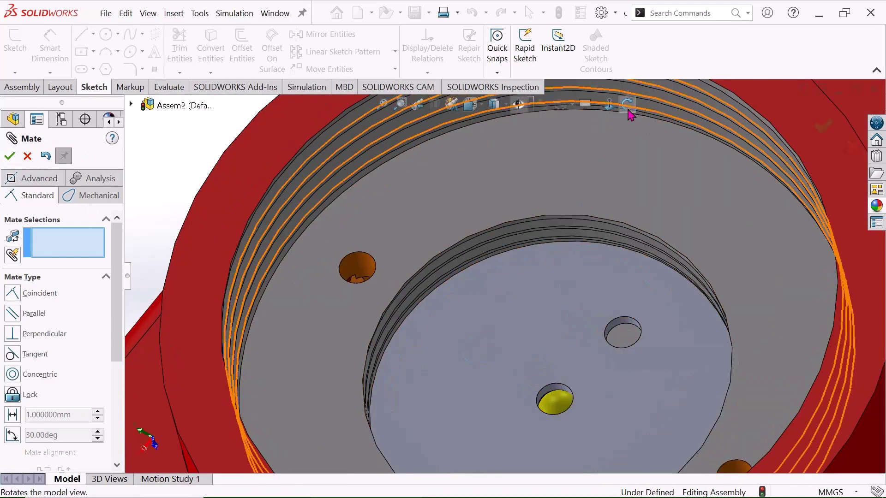
- Rotate the seated support plate until its off-centre hole lines up with the empty hole in the recess floor
{"action": "scroll", "coordinate": [556, 311], "scroll_direction": "up", "scroll_amount": 3}
{"action": "left_click", "coordinate": [553, 292]}
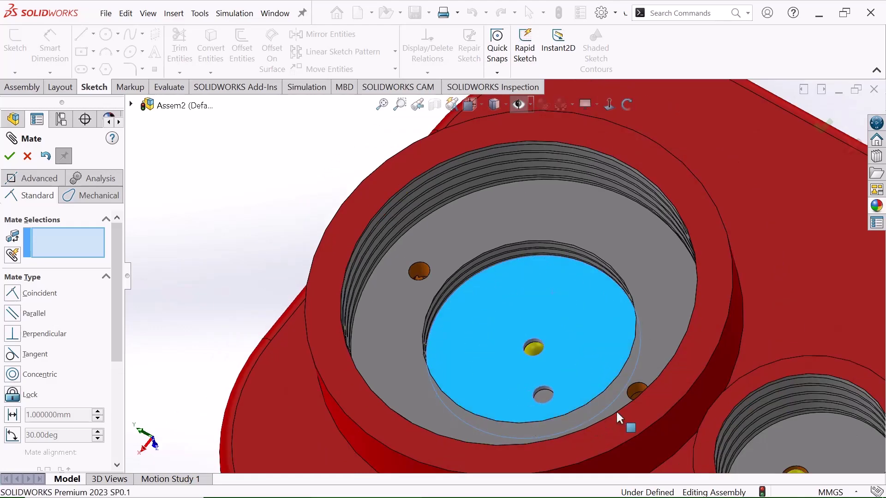
{"action": "scroll", "coordinate": [633, 391], "scroll_direction": "up", "scroll_amount": 5}
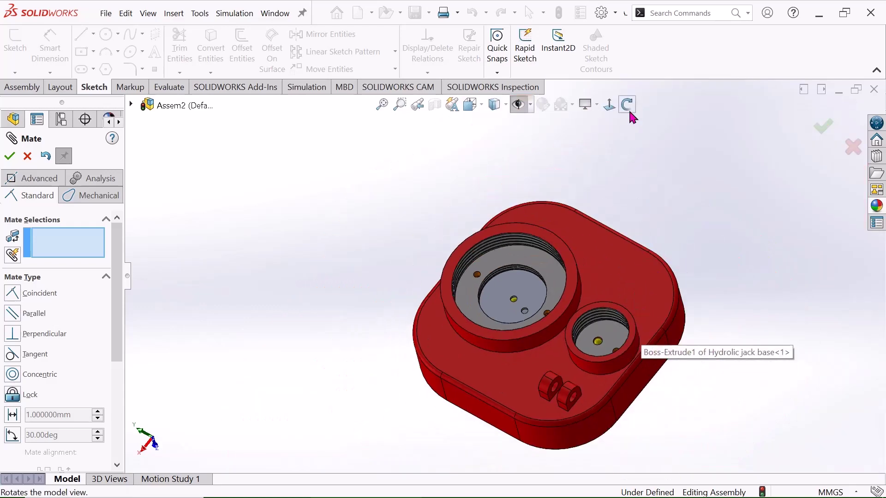
{"action": "left_click", "coordinate": [630, 112]}
{"action": "left_click_drag", "start_coordinate": [556, 213], "coordinate": [602, 253]}
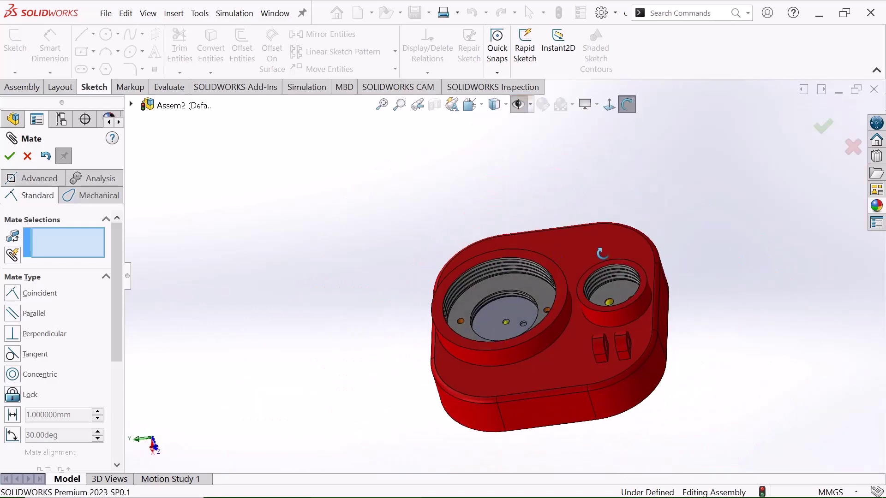
{"action": "scroll", "coordinate": [505, 318], "scroll_direction": "down", "scroll_amount": 10}
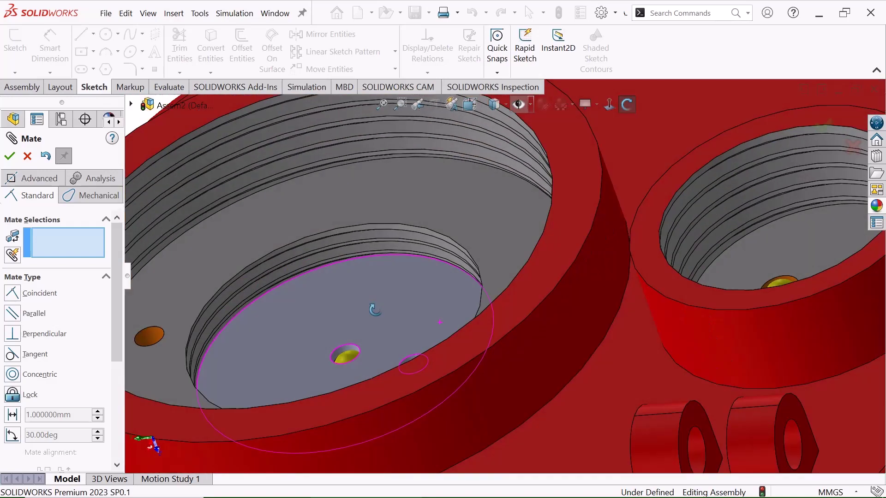
{"action": "left_click_drag", "start_coordinate": [374, 310], "coordinate": [406, 341]}
{"action": "right_click", "coordinate": [354, 304]}
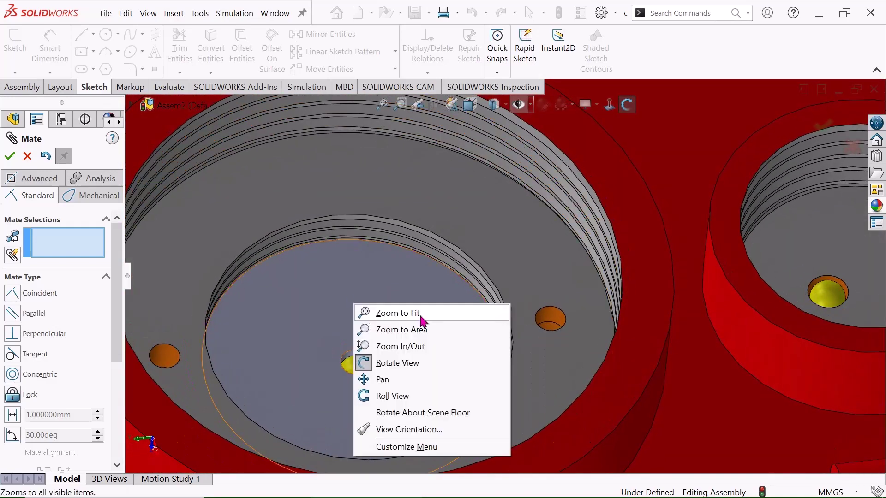
{"action": "left_click", "coordinate": [414, 364]}
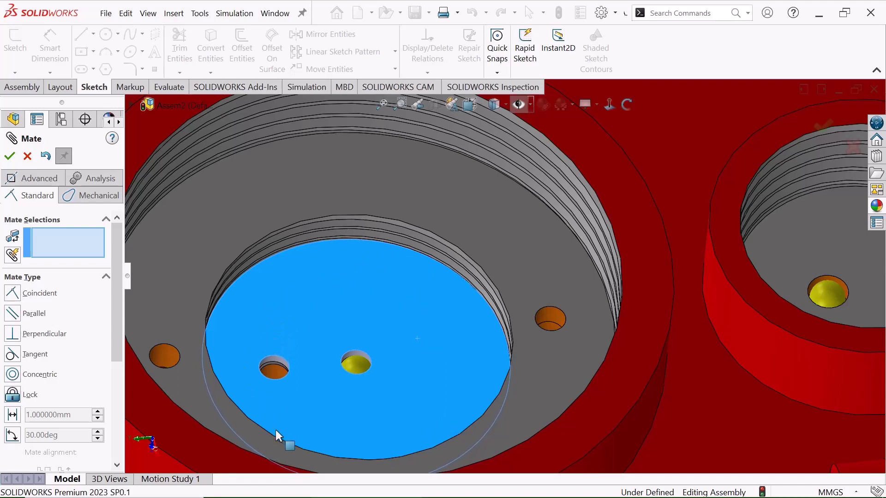
- Inspect how the support plate sits in the base's inner recess from several angles, and exit the Mate command
{"action": "scroll", "coordinate": [426, 351], "scroll_direction": "up", "scroll_amount": 6}
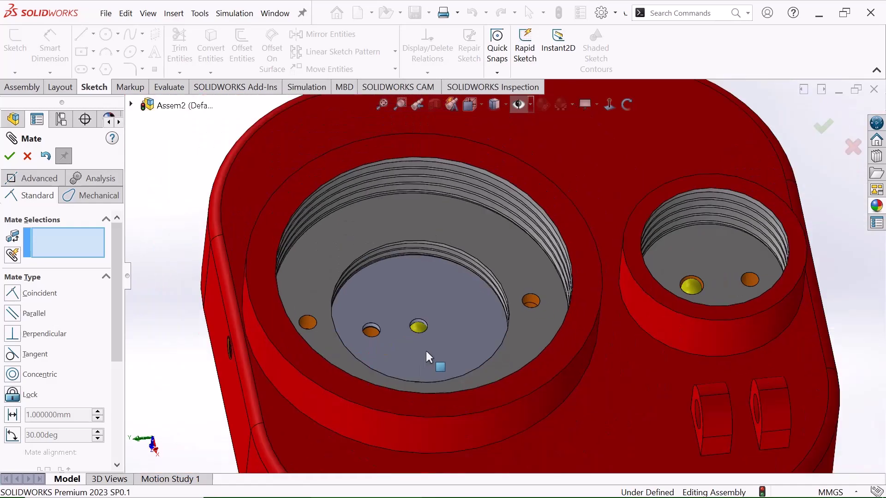
{"action": "scroll", "coordinate": [647, 267], "scroll_direction": "down", "scroll_amount": 3}
{"action": "scroll", "coordinate": [647, 267], "scroll_direction": "up", "scroll_amount": 3}
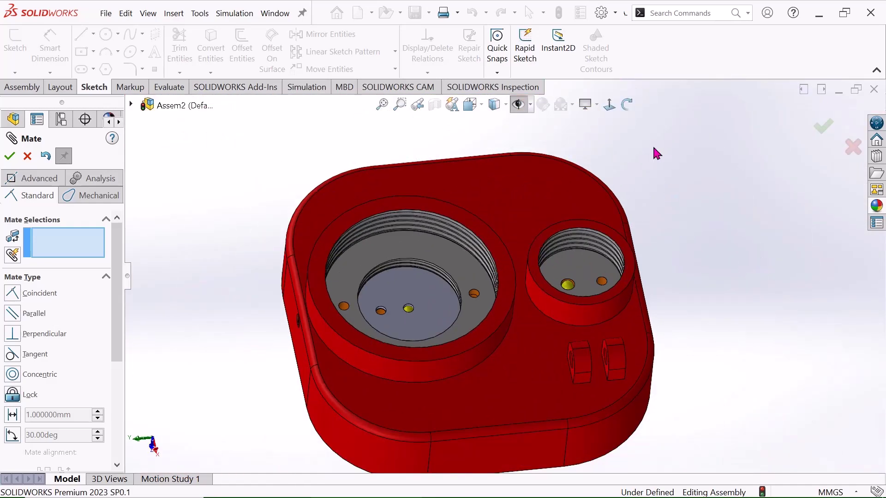
{"action": "left_click_drag", "start_coordinate": [673, 213], "coordinate": [662, 192]}
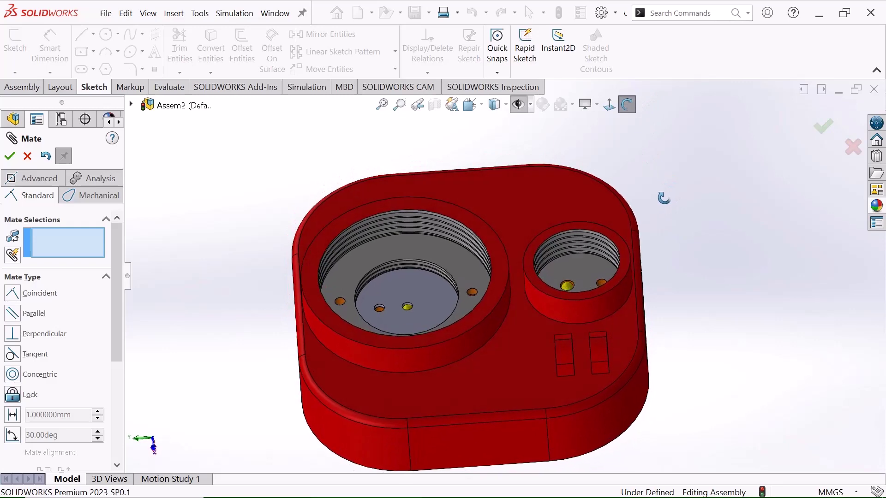
{"action": "scroll", "coordinate": [662, 166], "scroll_direction": "down", "scroll_amount": 2}
{"action": "right_click", "coordinate": [664, 164]}
{"action": "left_click", "coordinate": [711, 224]}
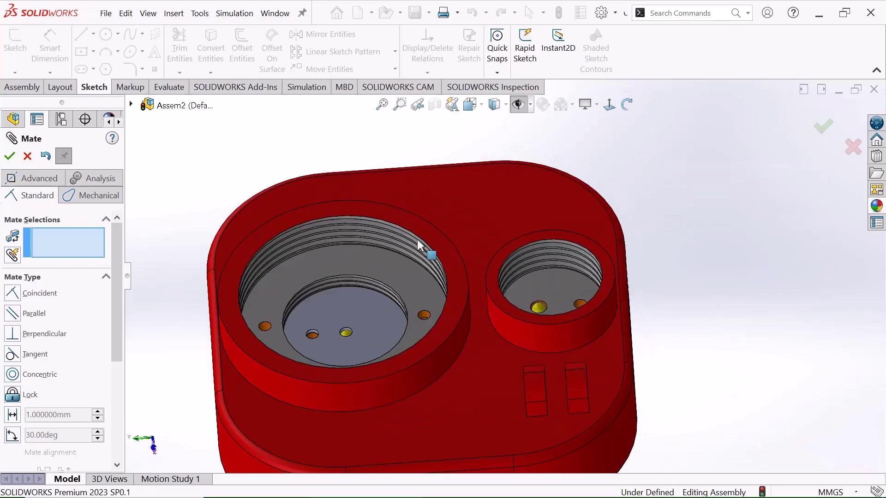
{"action": "left_click", "coordinate": [27, 157]}
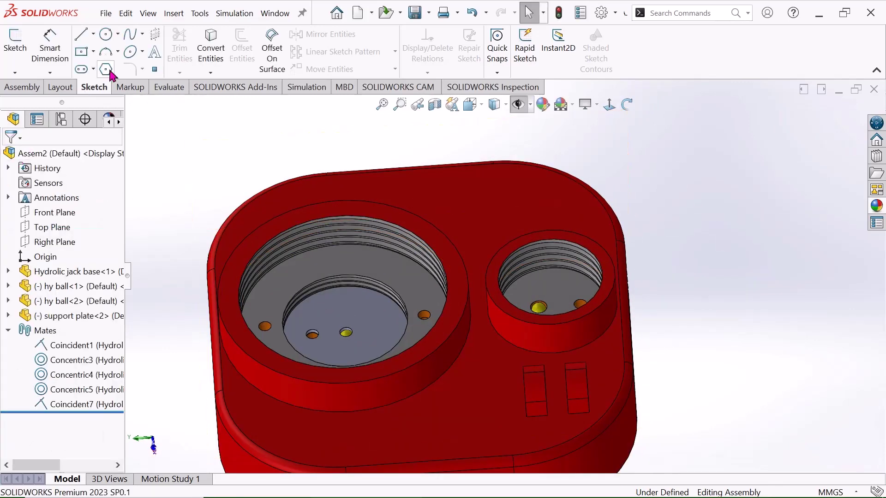
- Insert the support plate 25 part and place it in open space beside the base
{"action": "left_click", "coordinate": [27, 91]}
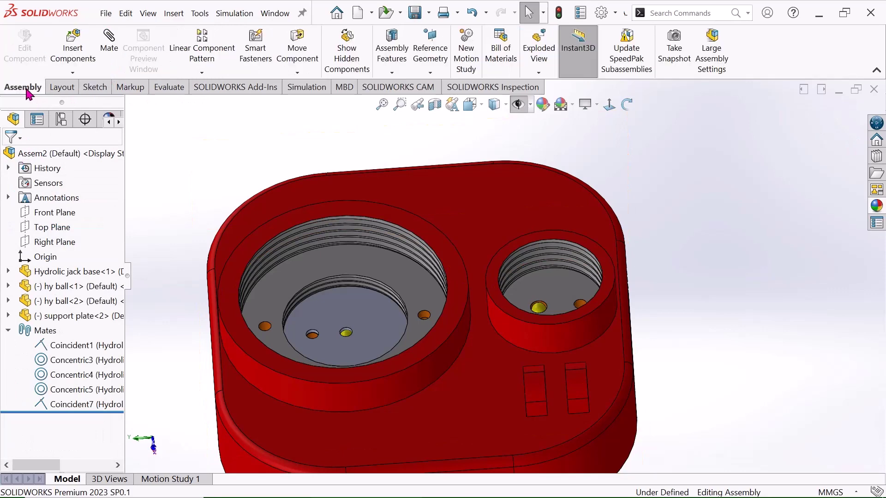
{"action": "left_click", "coordinate": [75, 51]}
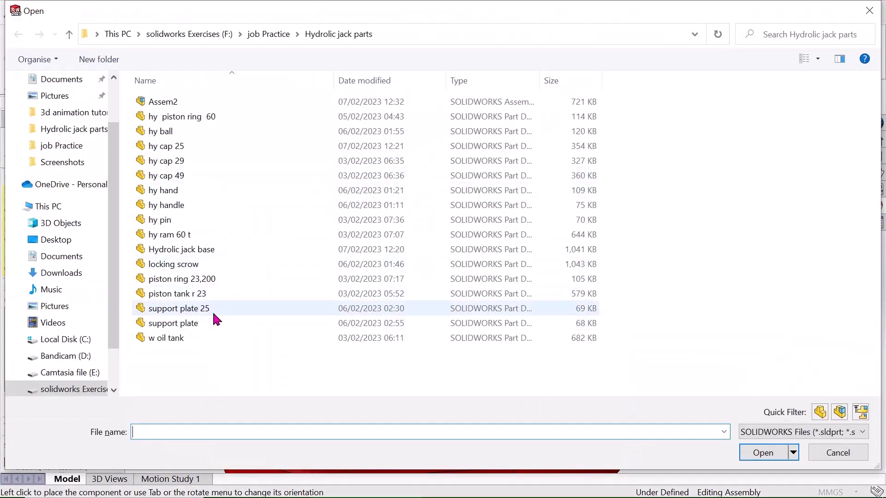
{"action": "left_click", "coordinate": [192, 314]}
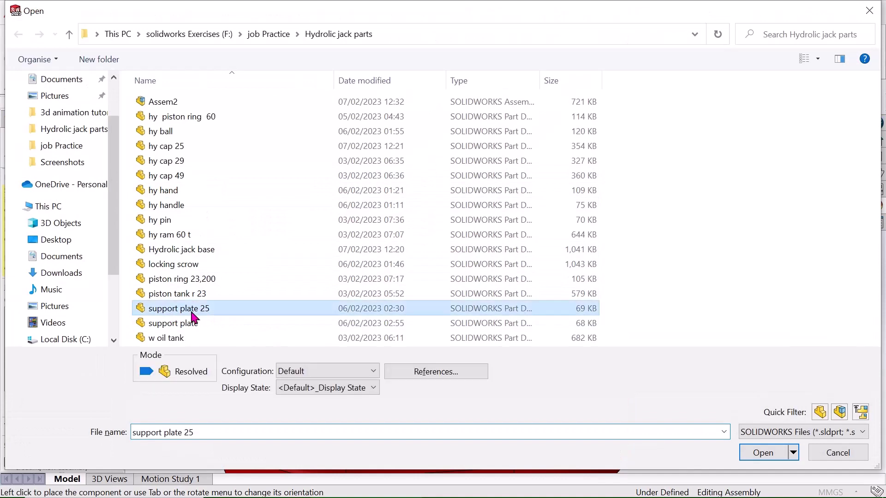
{"action": "left_click", "coordinate": [757, 454]}
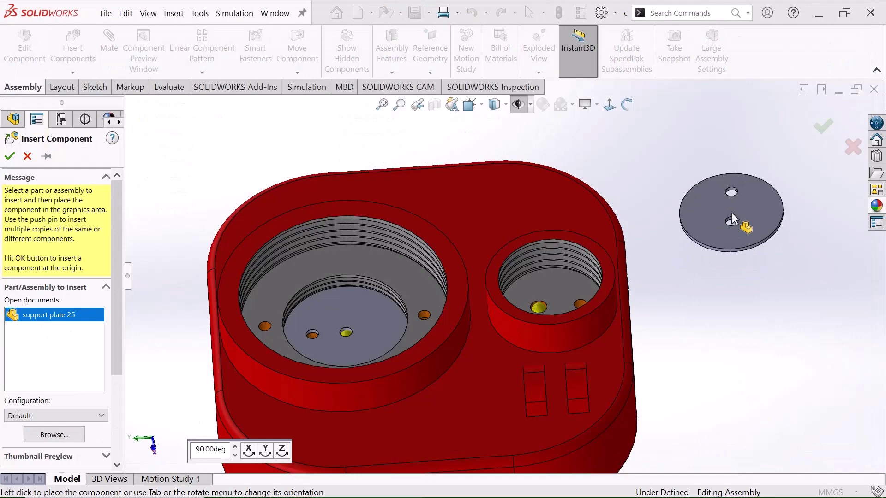
{"action": "left_click", "coordinate": [732, 212]}
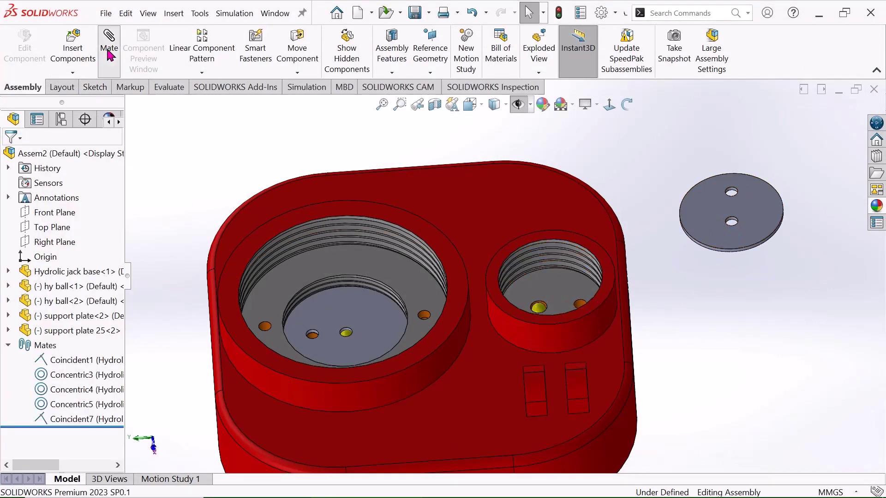
- Add a concentric mate between the rim of the base's small threaded bore and the outer circular edge of support plate 25
{"action": "left_click", "coordinate": [521, 245]}
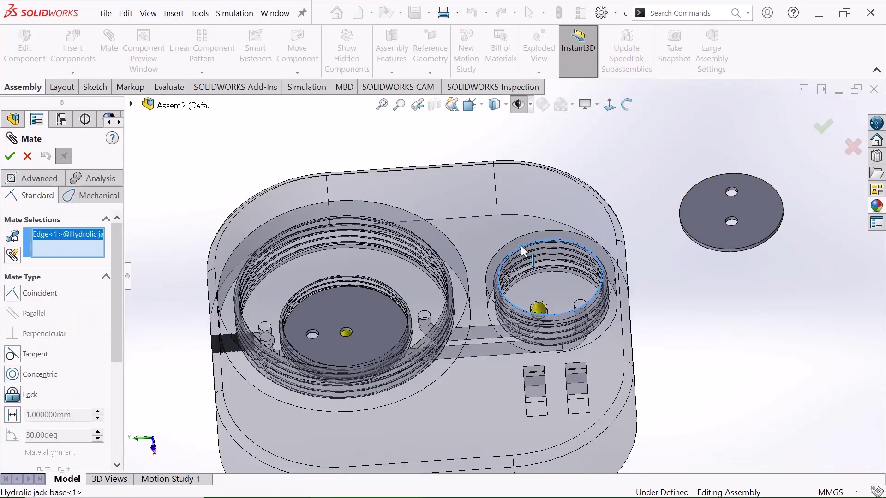
{"action": "left_click", "coordinate": [702, 245]}
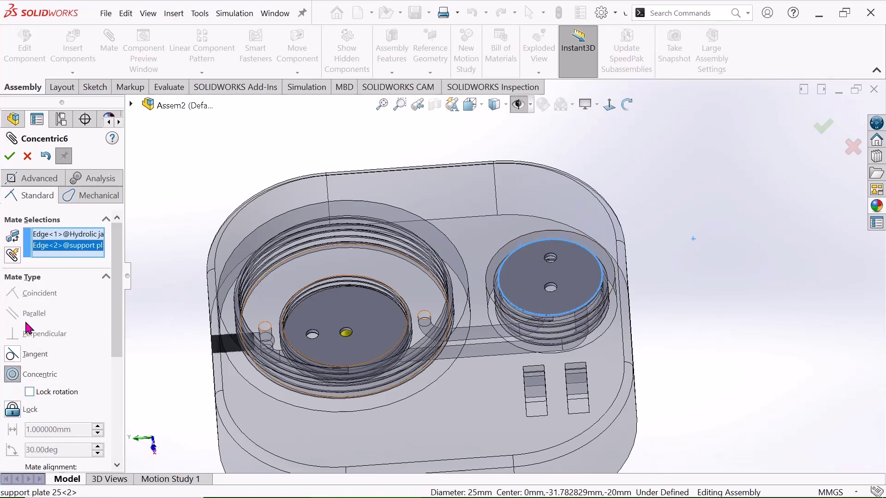
{"action": "left_click", "coordinate": [10, 157]}
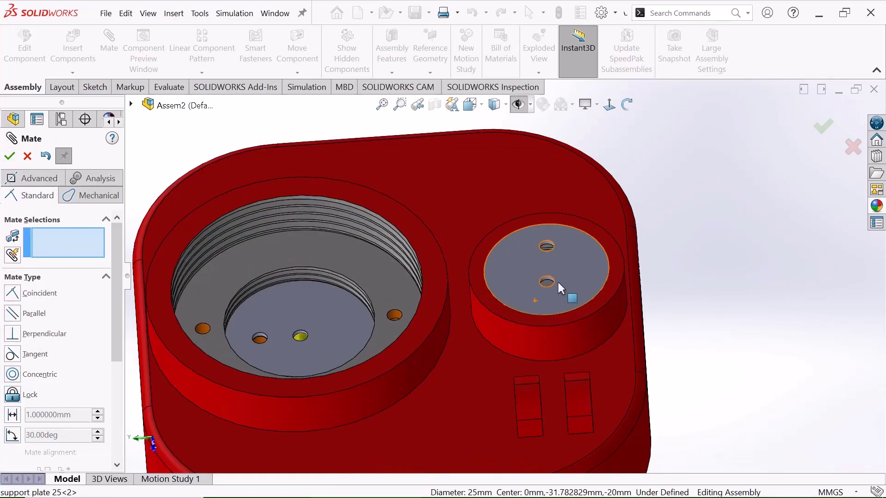
- Lift support plate 25 clear of the small bore and mate its underside coincident with the bore's floor
{"action": "left_click_drag", "start_coordinate": [514, 244], "coordinate": [513, 179]}
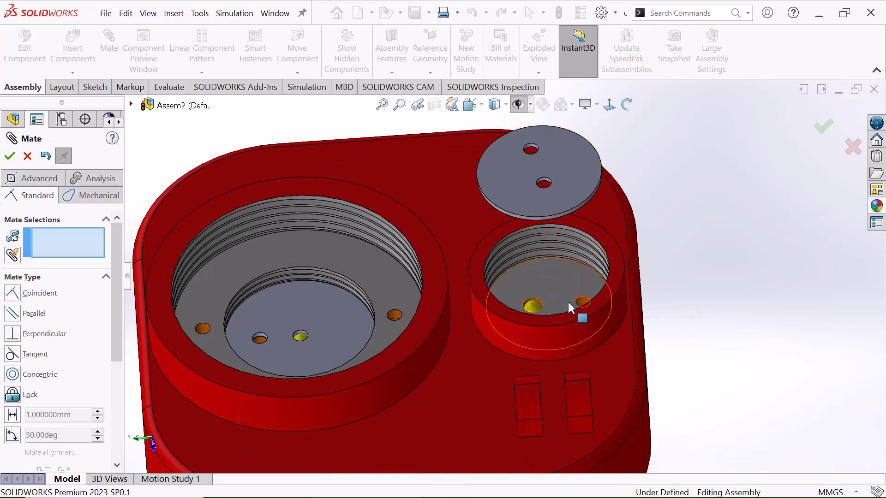
{"action": "scroll", "coordinate": [568, 300], "scroll_direction": "down", "scroll_amount": 3}
{"action": "left_click", "coordinate": [547, 276]}
{"action": "scroll", "coordinate": [546, 275], "scroll_direction": "up", "scroll_amount": 6}
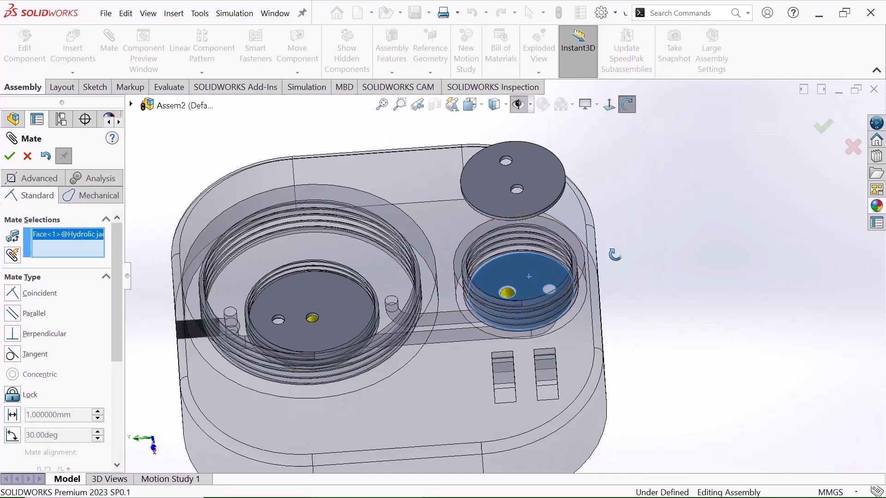
{"action": "left_click_drag", "start_coordinate": [615, 255], "coordinate": [617, 162]}
{"action": "scroll", "coordinate": [524, 170], "scroll_direction": "up", "scroll_amount": 3}
{"action": "scroll", "coordinate": [521, 192], "scroll_direction": "down", "scroll_amount": 5}
{"action": "left_click_drag", "start_coordinate": [476, 267], "coordinate": [476, 232]}
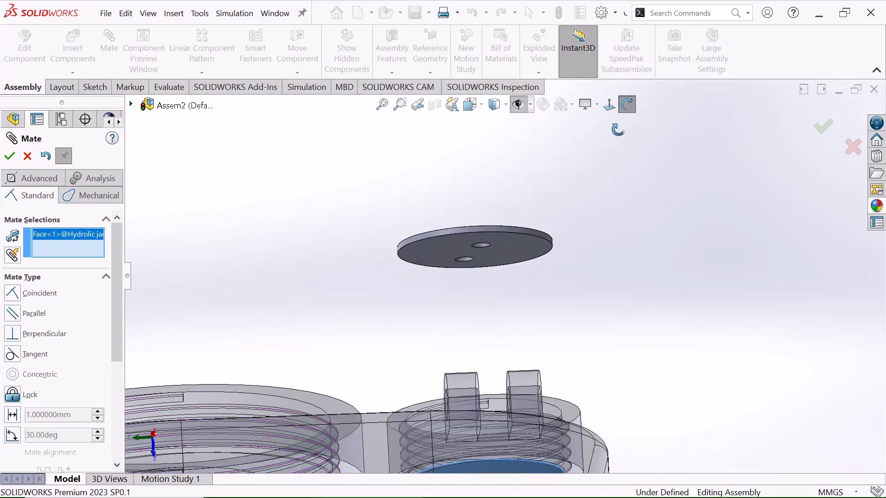
{"action": "left_click", "coordinate": [519, 241]}
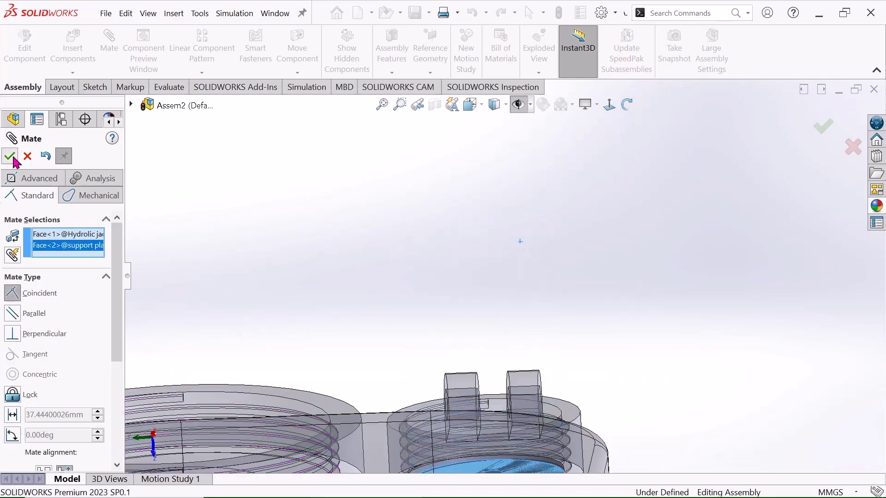
{"action": "left_click", "coordinate": [10, 156]}
- Rotate the seated support plate 25 until its two holes lie over the valve ball and the empty hole in the small bore's floor
{"action": "left_click", "coordinate": [627, 104]}
{"action": "left_click_drag", "start_coordinate": [591, 254], "coordinate": [587, 338]}
{"action": "scroll", "coordinate": [586, 334], "scroll_direction": "down", "scroll_amount": 4}
{"action": "right_click", "coordinate": [568, 225]}
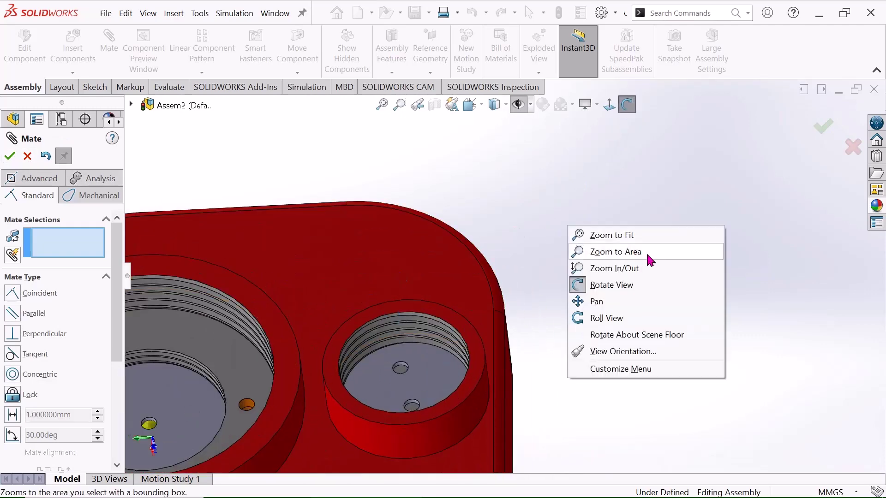
{"action": "left_click", "coordinate": [604, 286]}
{"action": "scroll", "coordinate": [345, 354], "scroll_direction": "down", "scroll_amount": 4}
{"action": "scroll", "coordinate": [561, 363], "scroll_direction": "up", "scroll_amount": 3}
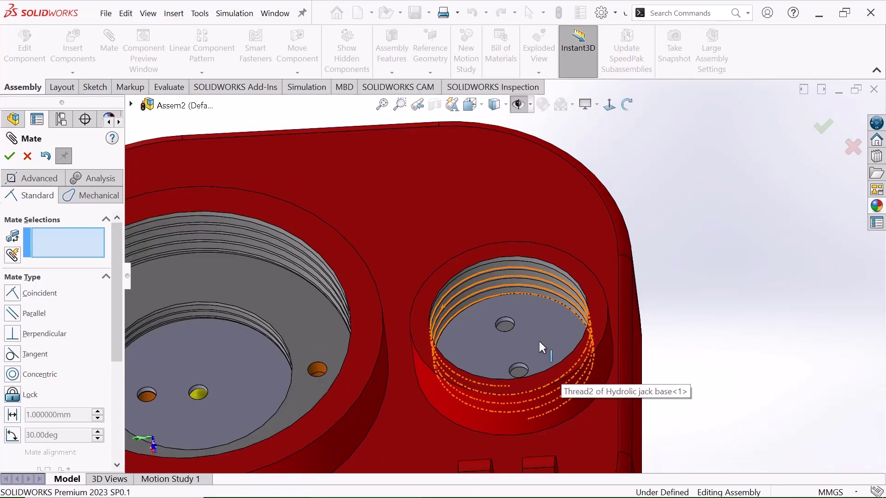
{"action": "left_click_drag", "start_coordinate": [534, 326], "coordinate": [493, 350]}
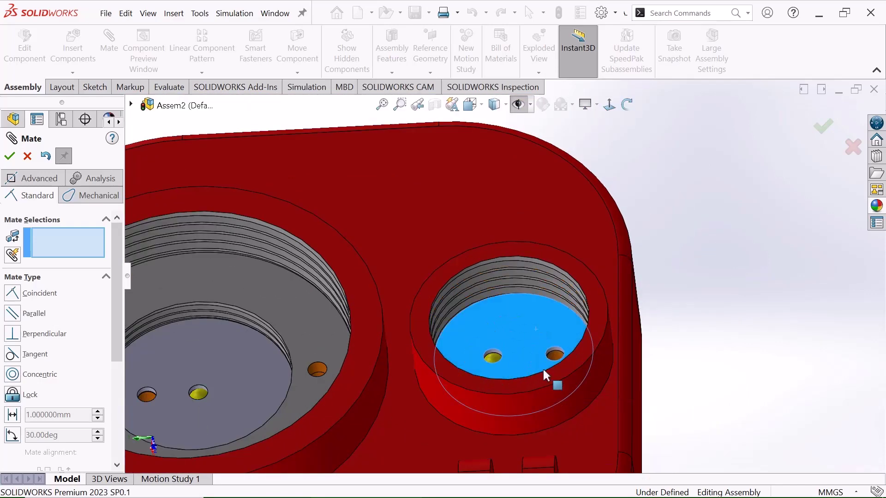
- Fine-tune the rotation of support plate 25 so its off-centre hole lines up exactly with the passage beneath it
{"action": "scroll", "coordinate": [669, 180], "scroll_direction": "up", "scroll_amount": 3}
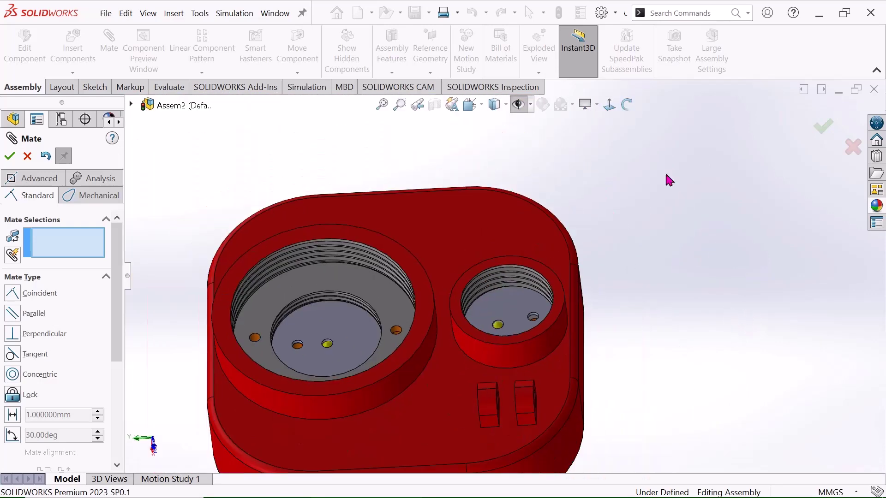
{"action": "scroll", "coordinate": [535, 319], "scroll_direction": "down", "scroll_amount": 6}
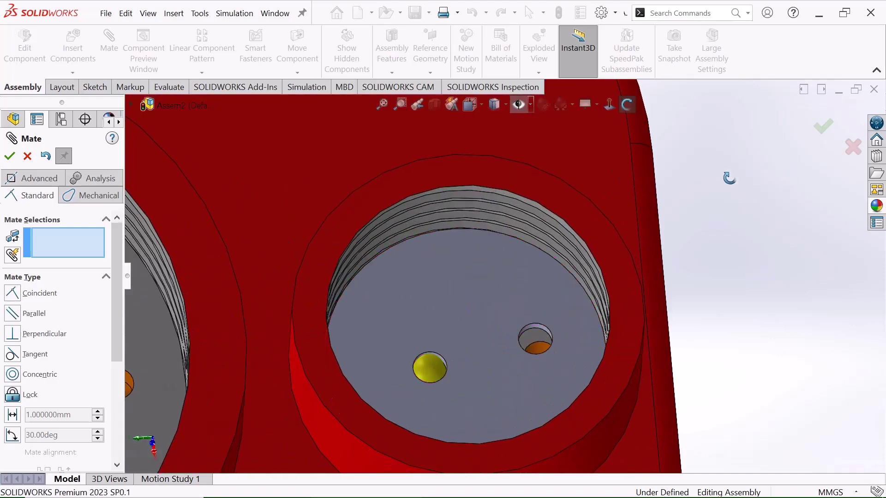
{"action": "right_click", "coordinate": [729, 178]}
{"action": "left_click", "coordinate": [768, 238]}
{"action": "scroll", "coordinate": [582, 300], "scroll_direction": "down", "scroll_amount": 2}
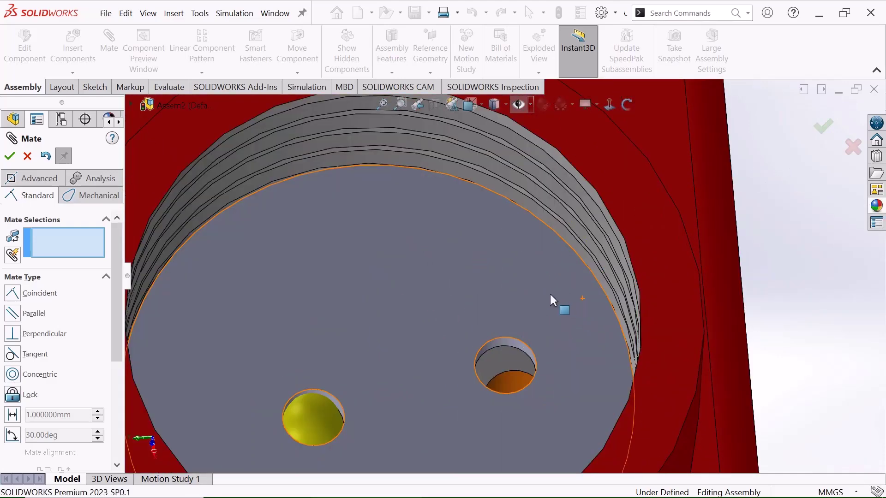
{"action": "left_click_drag", "start_coordinate": [519, 302], "coordinate": [533, 335]}
{"action": "scroll", "coordinate": [531, 323], "scroll_direction": "up", "scroll_amount": 3}
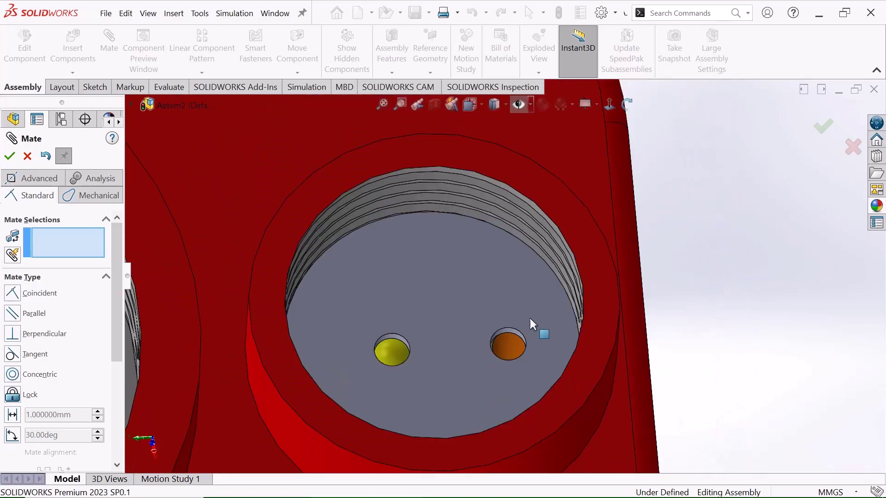
- Examine the hole alignment of both support plates with the balls and passages in the base, and exit the Mate command
{"action": "left_click", "coordinate": [631, 105]}
{"action": "left_click_drag", "start_coordinate": [573, 174], "coordinate": [574, 199]}
{"action": "right_click", "coordinate": [706, 159]}
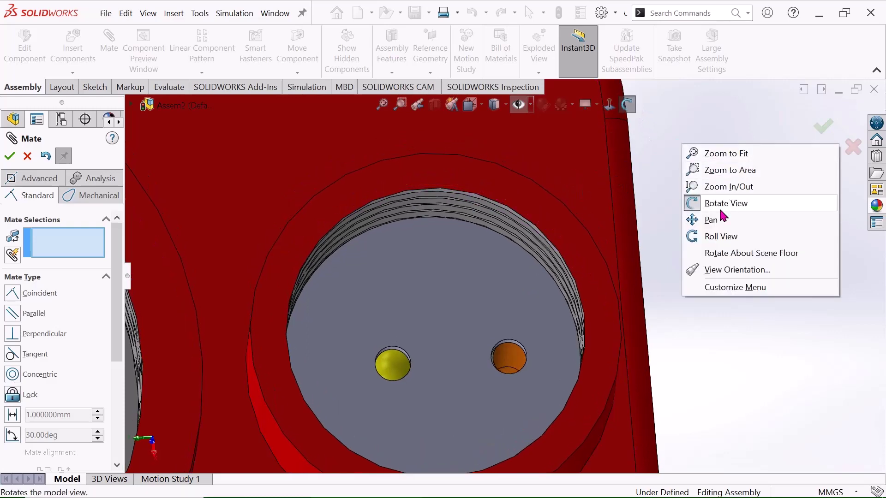
{"action": "left_click", "coordinate": [720, 211]}
{"action": "left_click", "coordinate": [522, 287]}
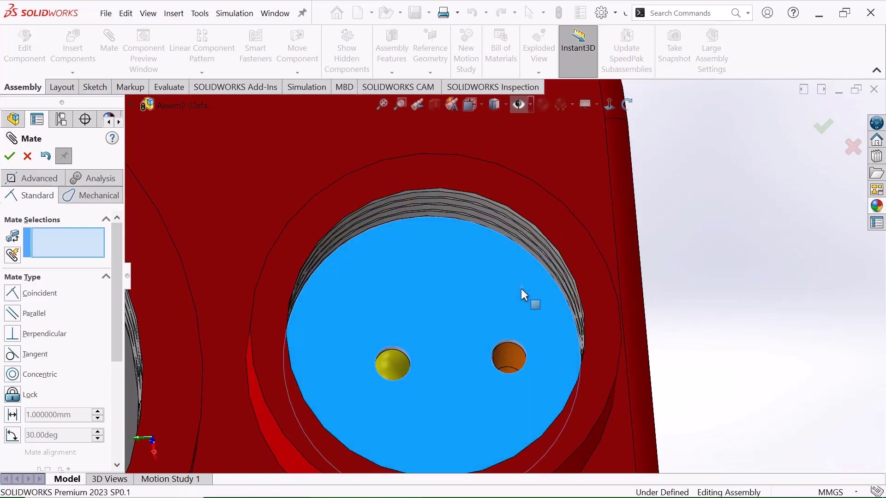
{"action": "left_click", "coordinate": [751, 257]}
{"action": "scroll", "coordinate": [675, 157], "scroll_direction": "up", "scroll_amount": 8}
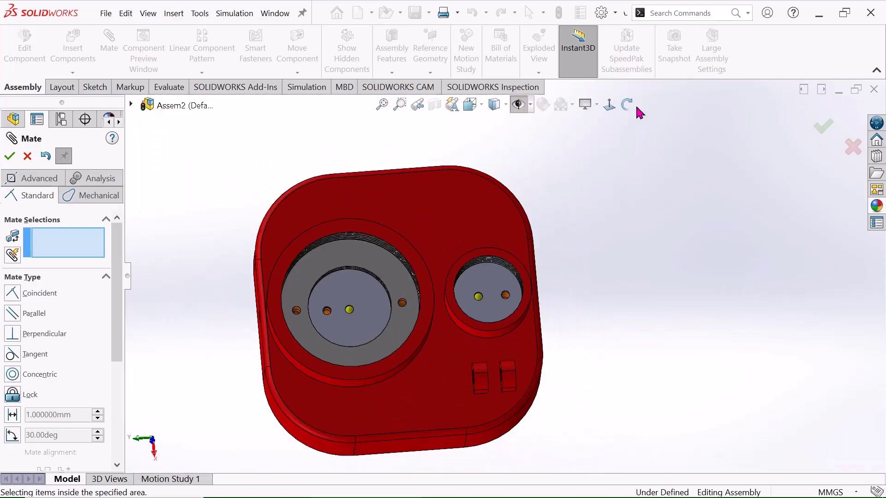
{"action": "middle_click_drag", "start_coordinate": [611, 292], "coordinate": [629, 257]}
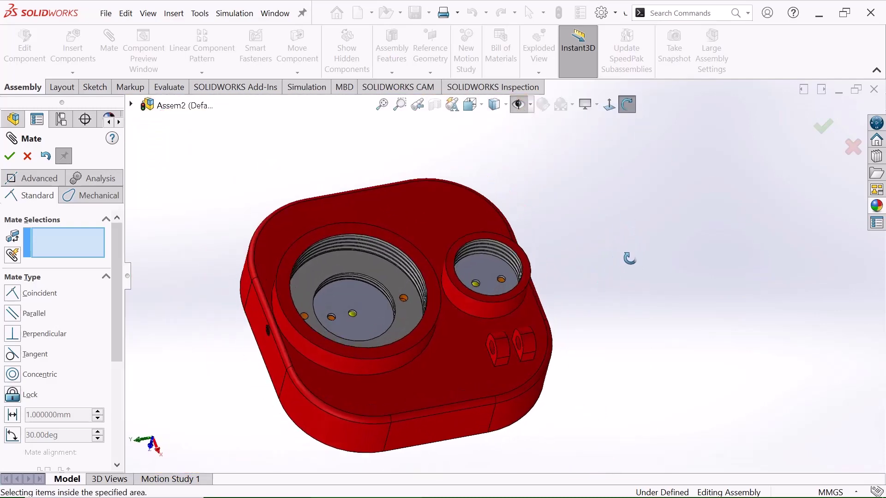
{"action": "right_click", "coordinate": [564, 204]}
{"action": "left_click", "coordinate": [602, 265]}
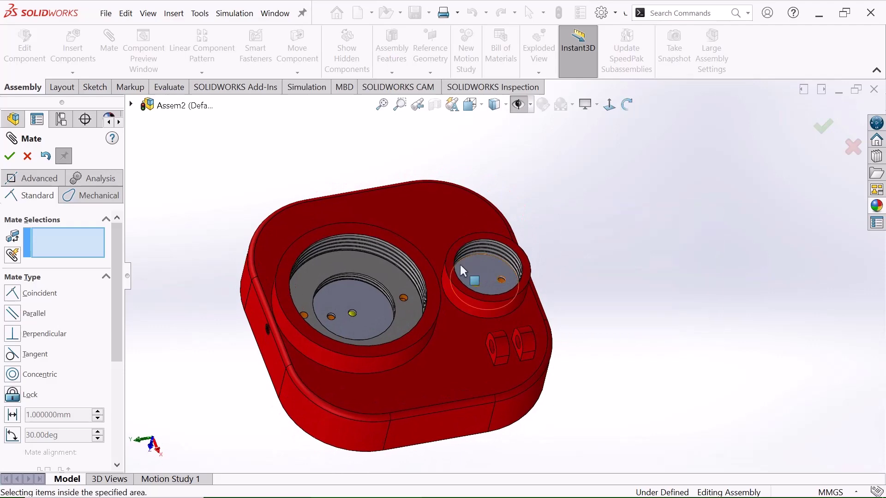
{"action": "scroll", "coordinate": [461, 265], "scroll_direction": "down", "scroll_amount": 3}
{"action": "scroll", "coordinate": [497, 304], "scroll_direction": "down", "scroll_amount": 2}
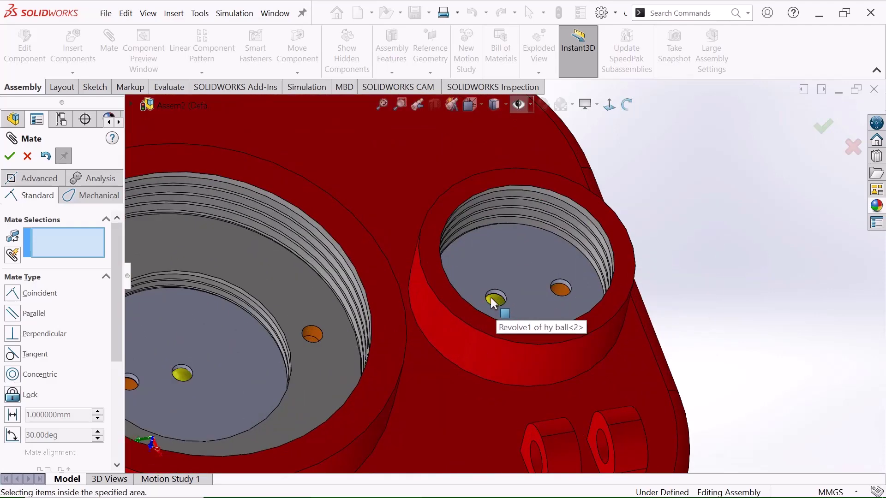
{"action": "scroll", "coordinate": [512, 300], "scroll_direction": "up", "scroll_amount": 3}
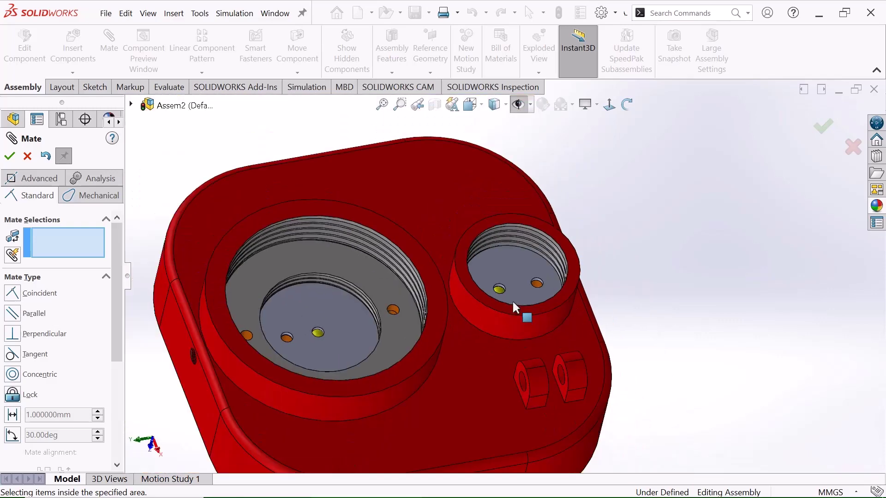
{"action": "scroll", "coordinate": [544, 234], "scroll_direction": "up", "scroll_amount": 3}
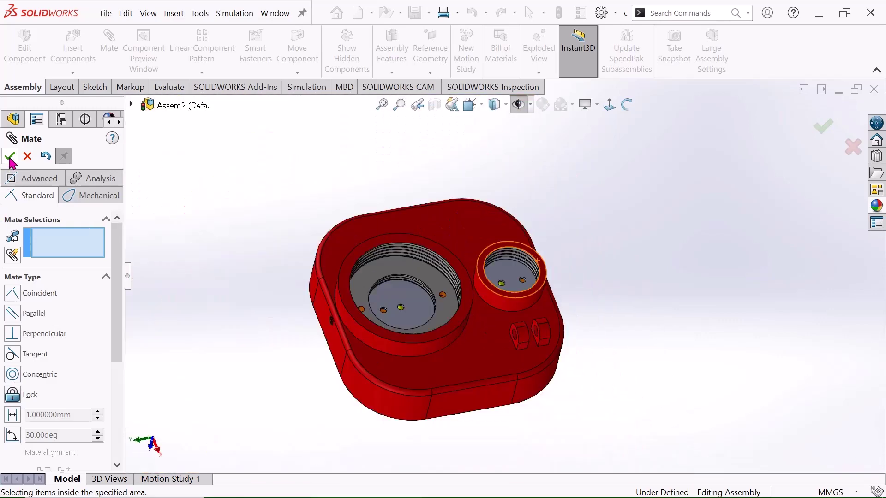
{"action": "key", "text": "Escape"}
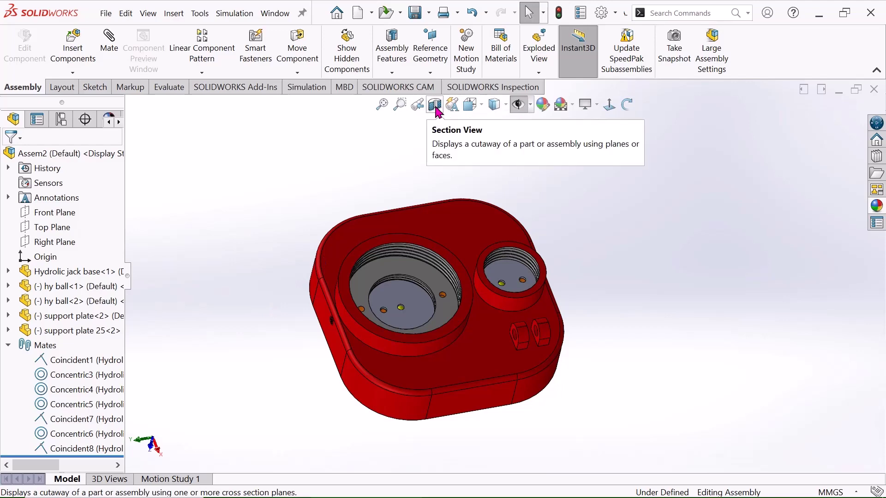
- Create a section view of the assembly cut along the Right Plane
{"action": "left_click", "coordinate": [434, 106]}
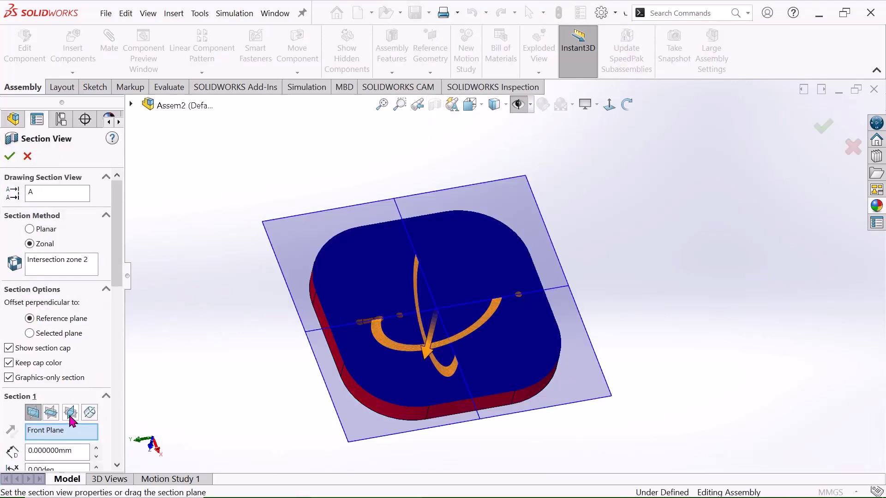
{"action": "left_click", "coordinate": [71, 414]}
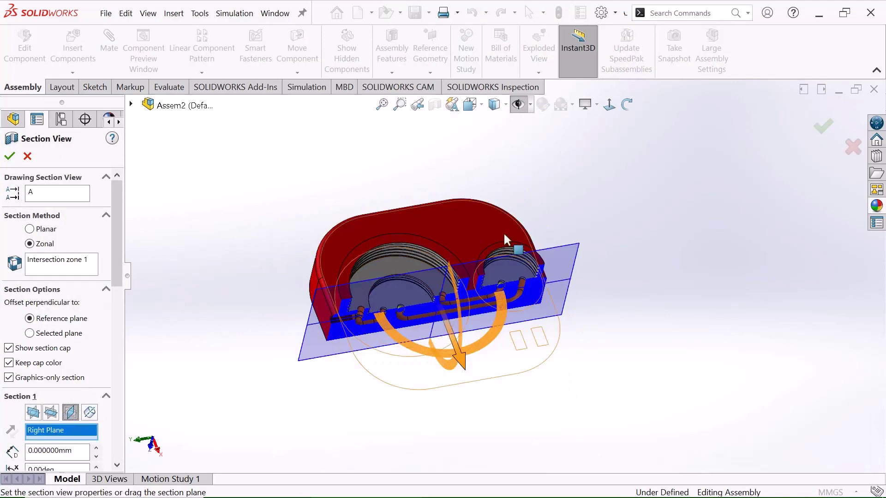
{"action": "left_click", "coordinate": [10, 157]}
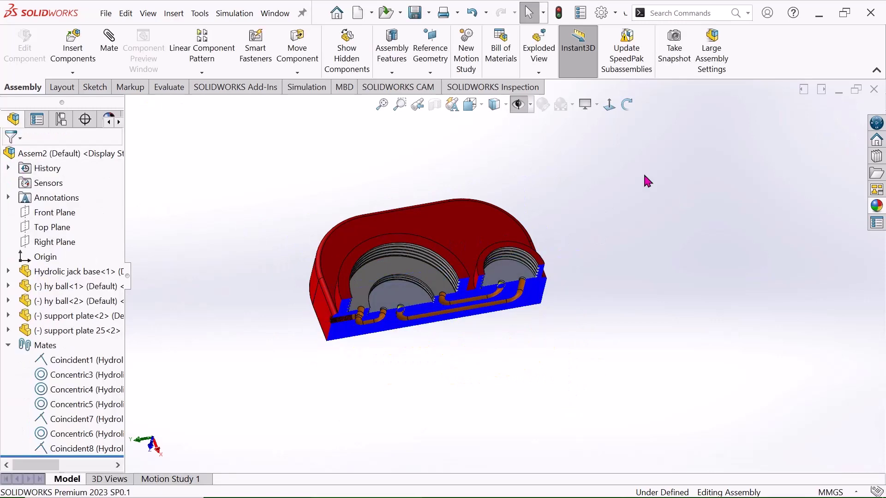
- Examine the sectioned base's oil passages, valve ball seats and support plates from several angles
{"action": "left_click_drag", "start_coordinate": [584, 255], "coordinate": [573, 160]}
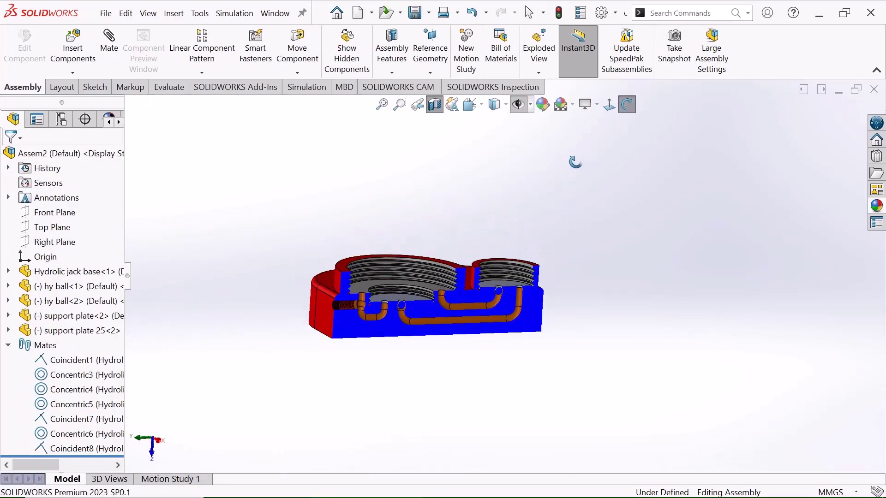
{"action": "scroll", "coordinate": [368, 285], "scroll_direction": "down", "scroll_amount": 5}
{"action": "middle_click_drag", "start_coordinate": [410, 377], "coordinate": [412, 341]}
{"action": "scroll", "coordinate": [415, 297], "scroll_direction": "down", "scroll_amount": 3}
{"action": "middle_click_drag", "start_coordinate": [415, 297], "coordinate": [414, 337]}
{"action": "scroll", "coordinate": [591, 325], "scroll_direction": "up", "scroll_amount": 4}
{"action": "scroll", "coordinate": [531, 298], "scroll_direction": "down", "scroll_amount": 2}
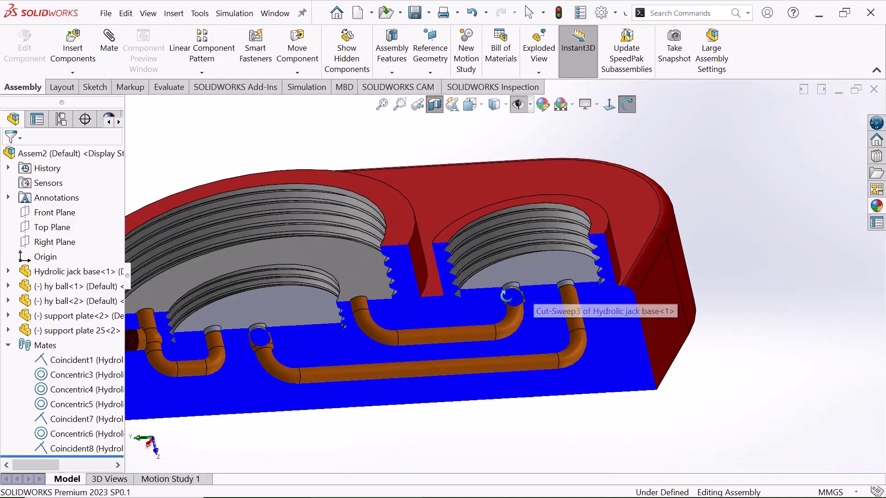
{"action": "middle_click_drag", "start_coordinate": [510, 296], "coordinate": [489, 299]}
{"action": "scroll", "coordinate": [496, 288], "scroll_direction": "up", "scroll_amount": 3}
{"action": "scroll", "coordinate": [280, 349], "scroll_direction": "down", "scroll_amount": 3}
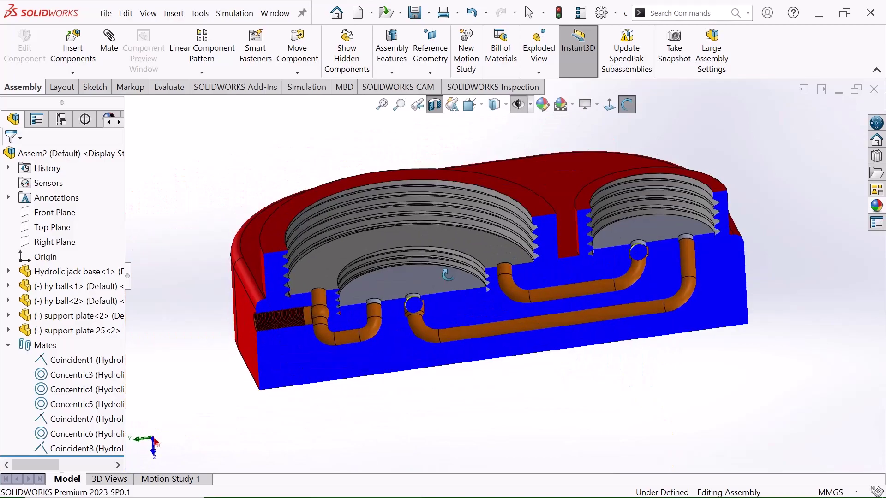